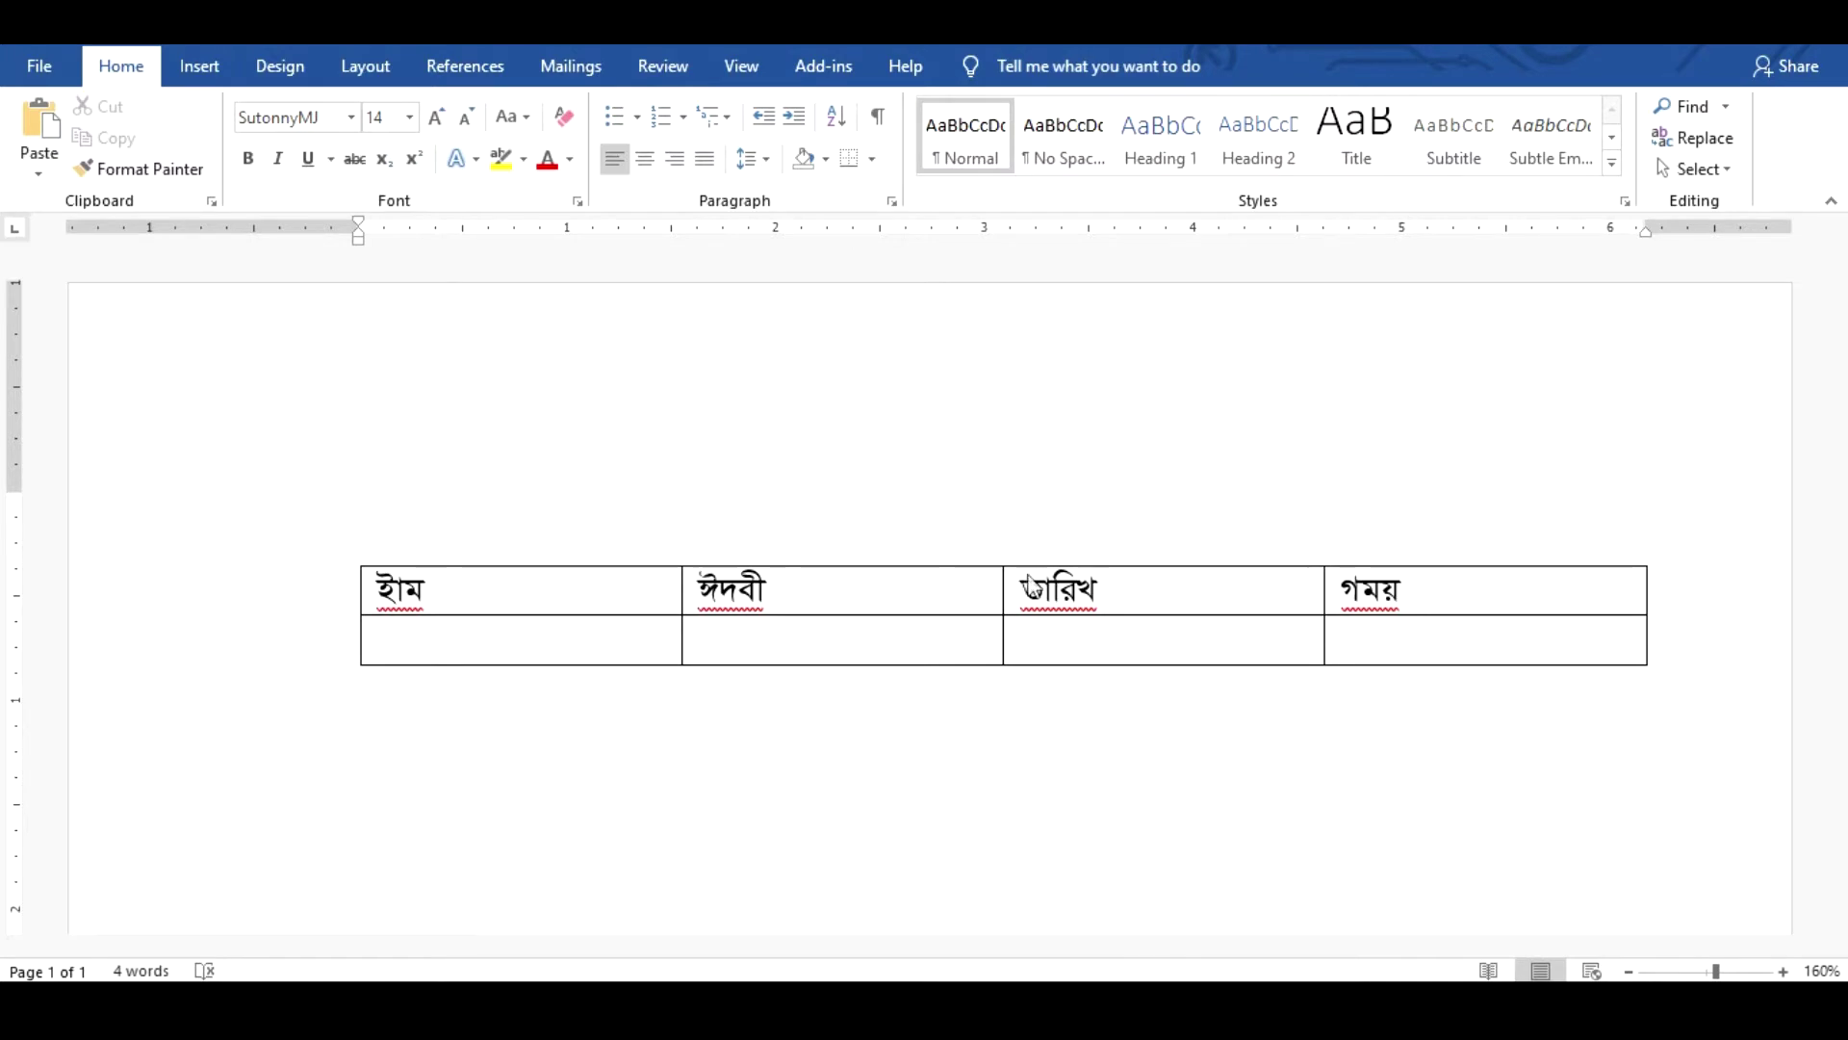
Clear the text from the four-column table and delete the table from the page
{"action": "left_click", "coordinate": [439, 592]}
{"action": "left_click", "coordinate": [348, 557]}
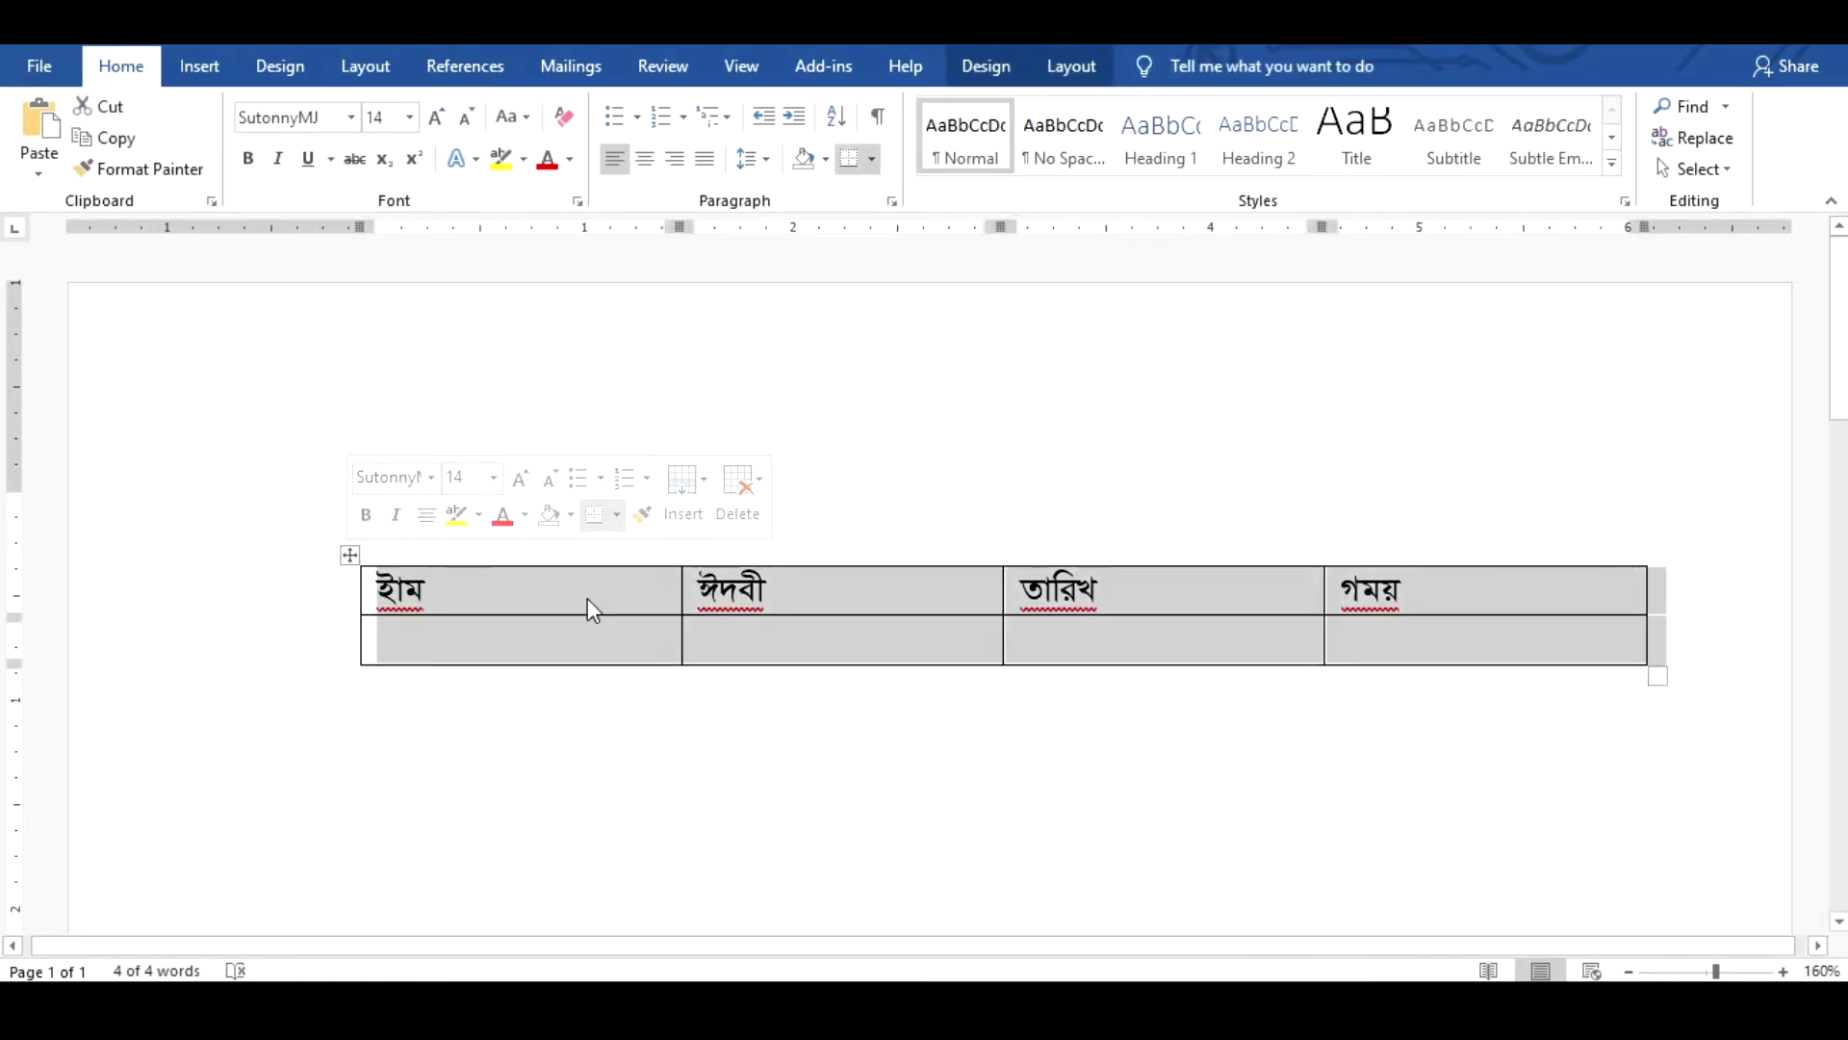
{"action": "key", "text": "Delete"}
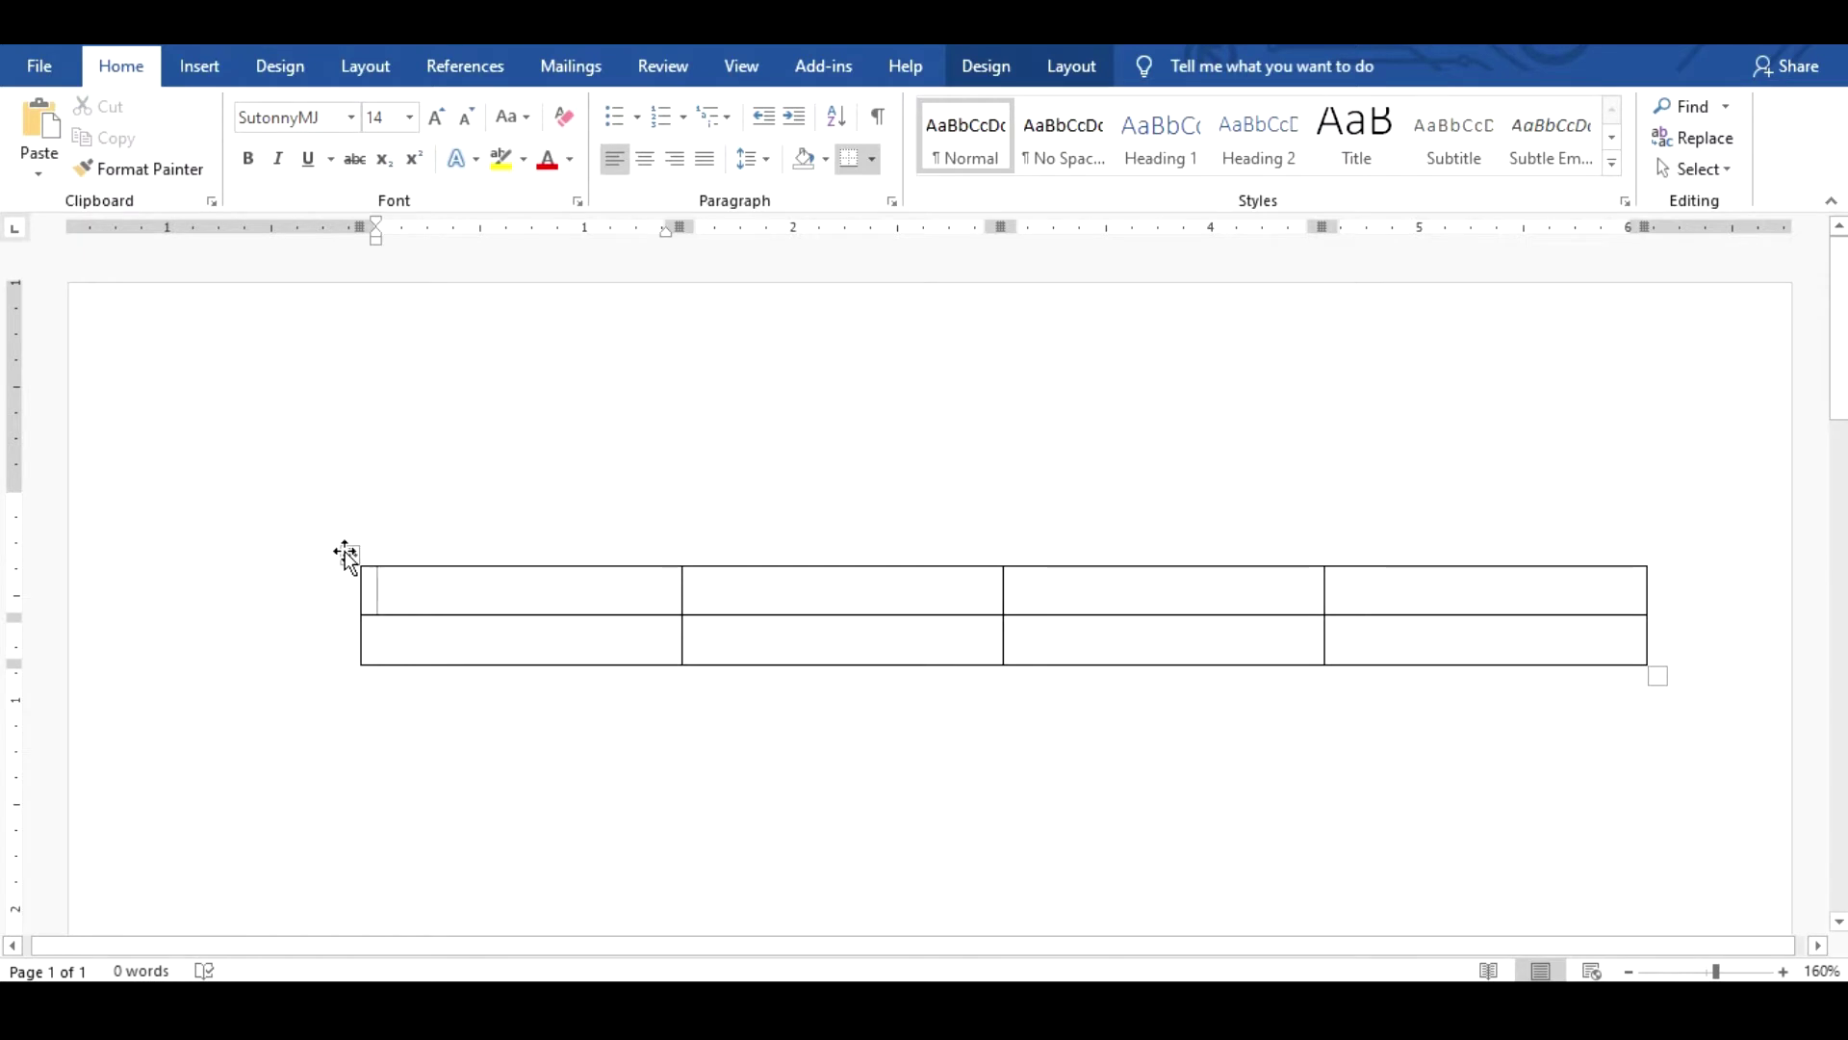
{"action": "left_click", "coordinate": [348, 556]}
{"action": "key", "text": "BackSpace"}
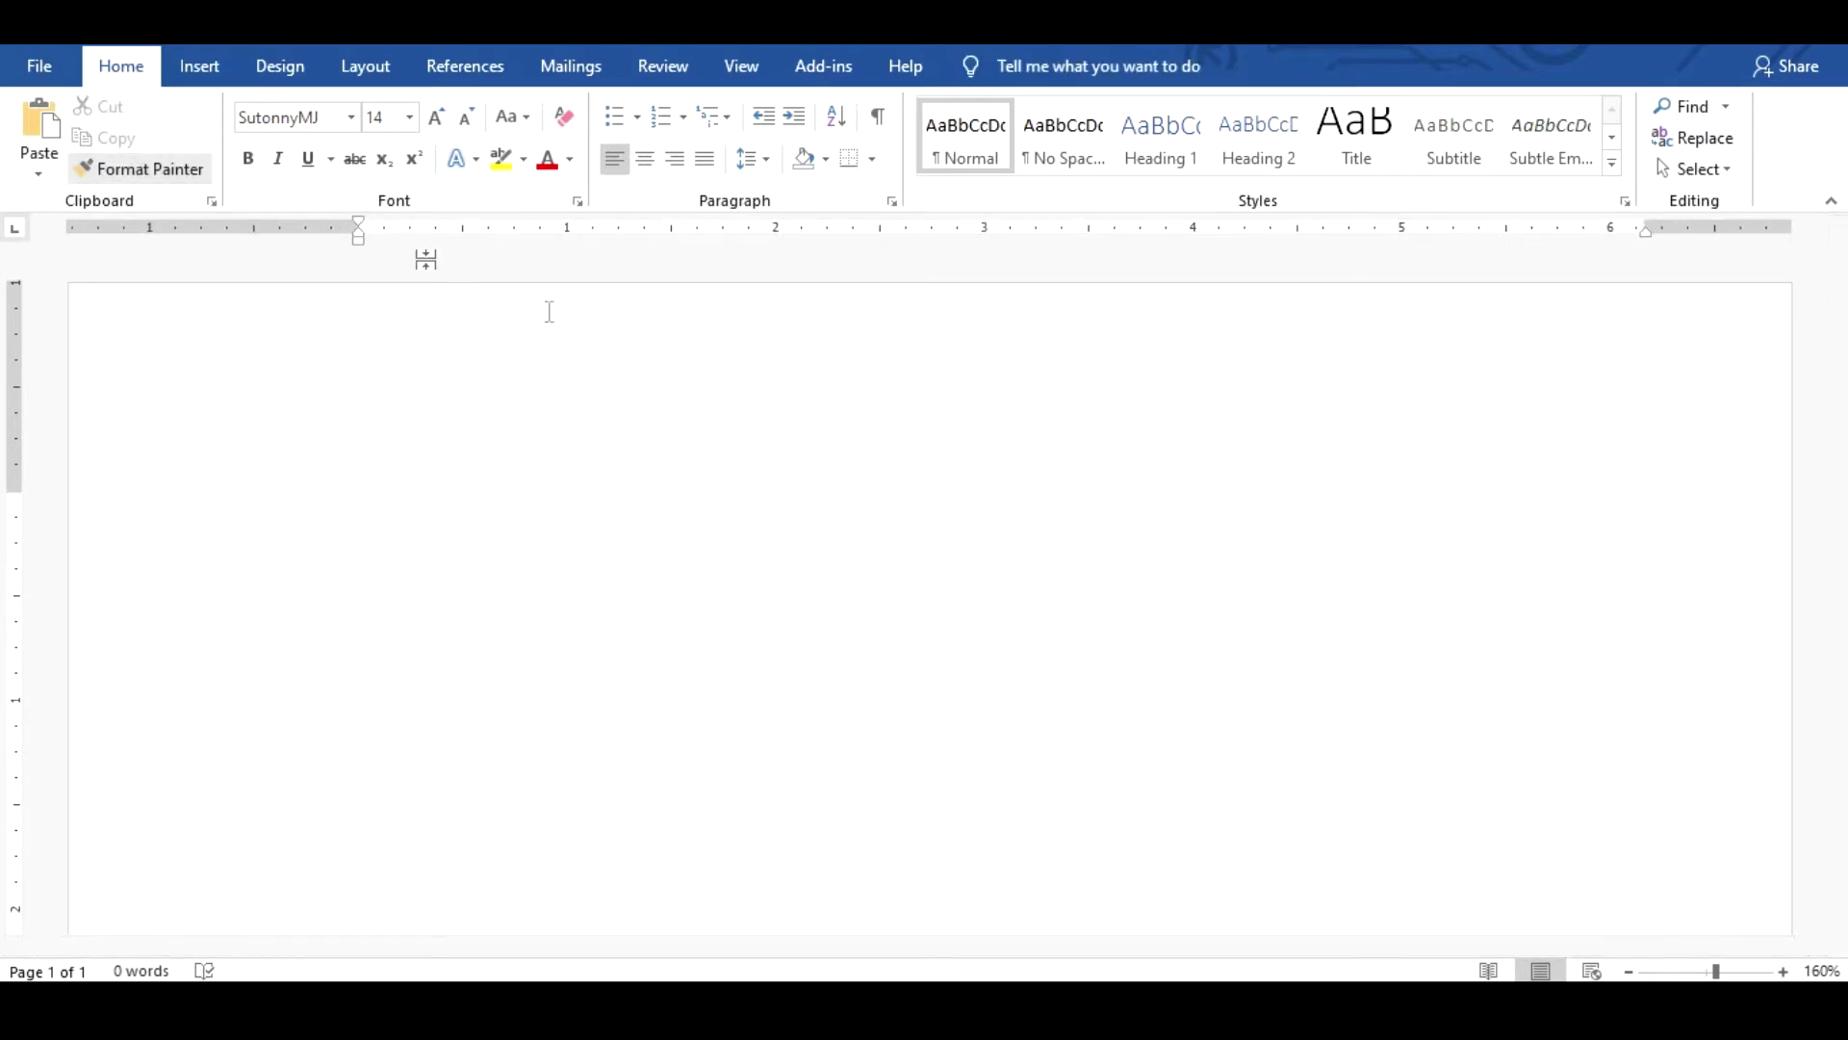
Set the font for new text to SutonnyMJ
{"action": "scroll", "coordinate": [279, 93], "scroll_direction": "down", "scroll_amount": 3}
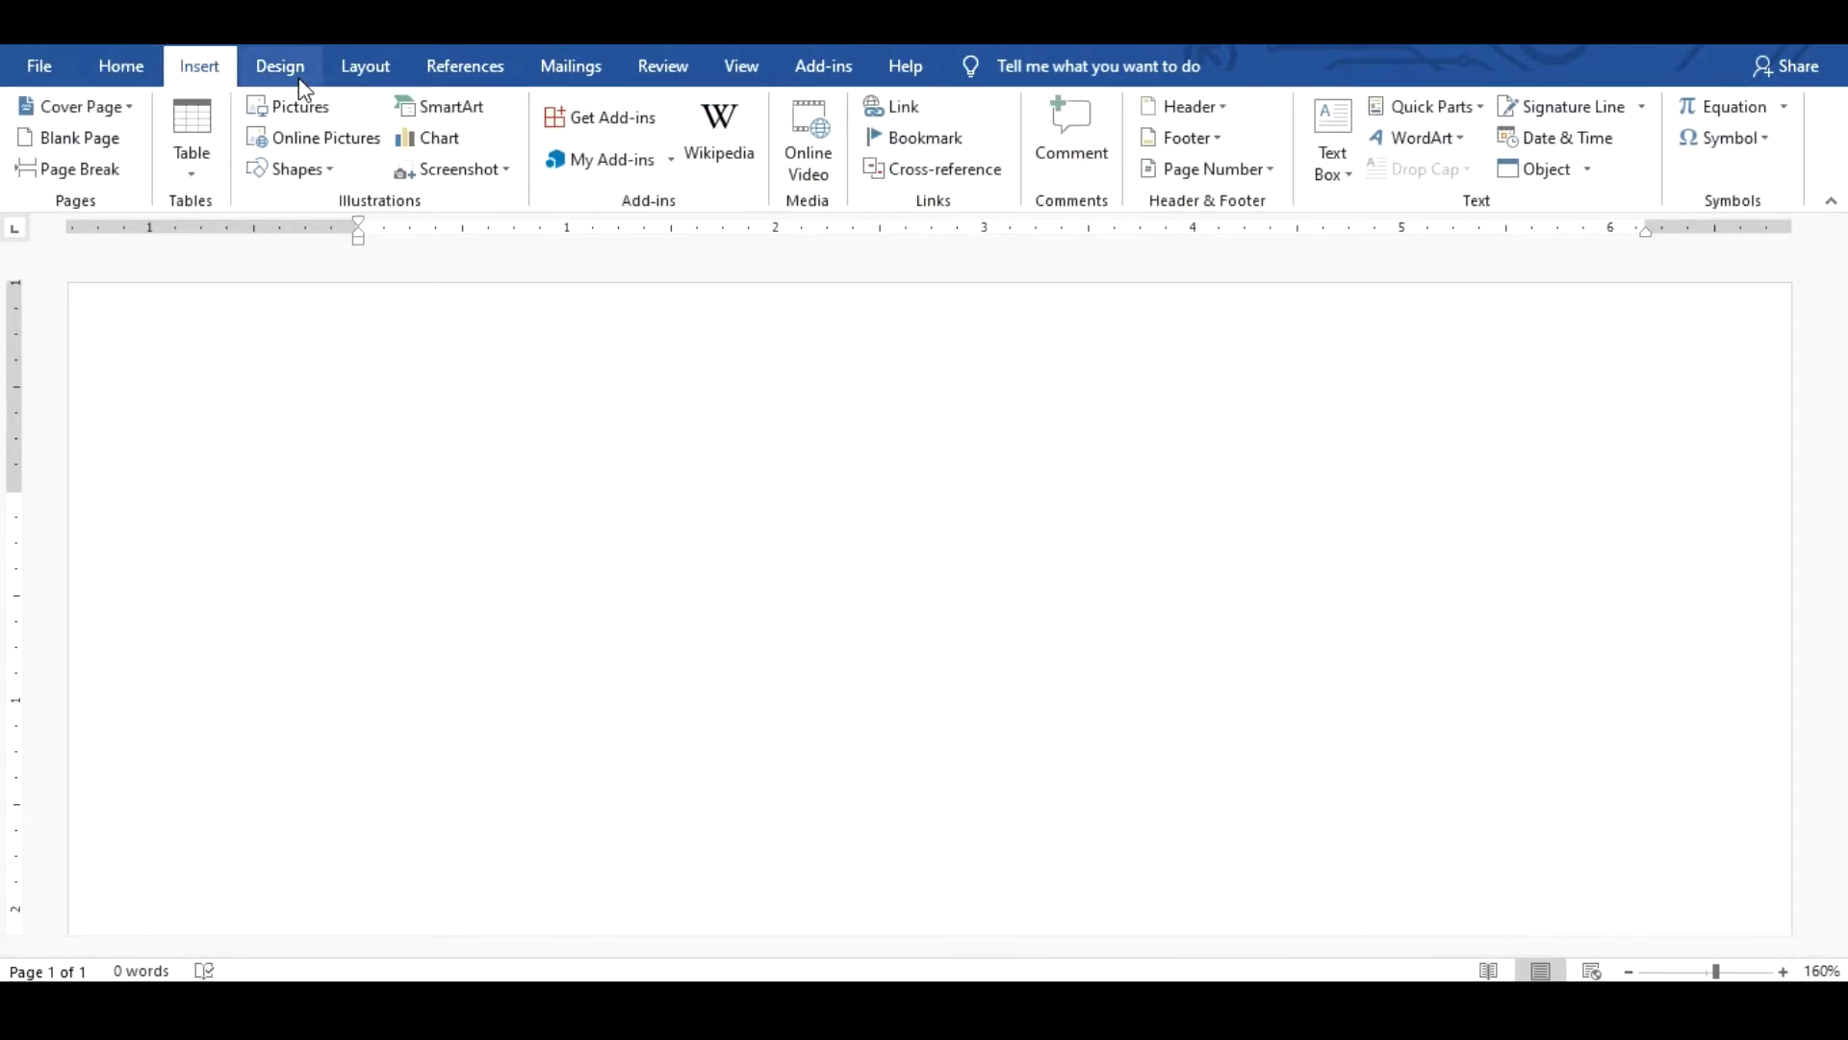
{"action": "left_click", "coordinate": [124, 69]}
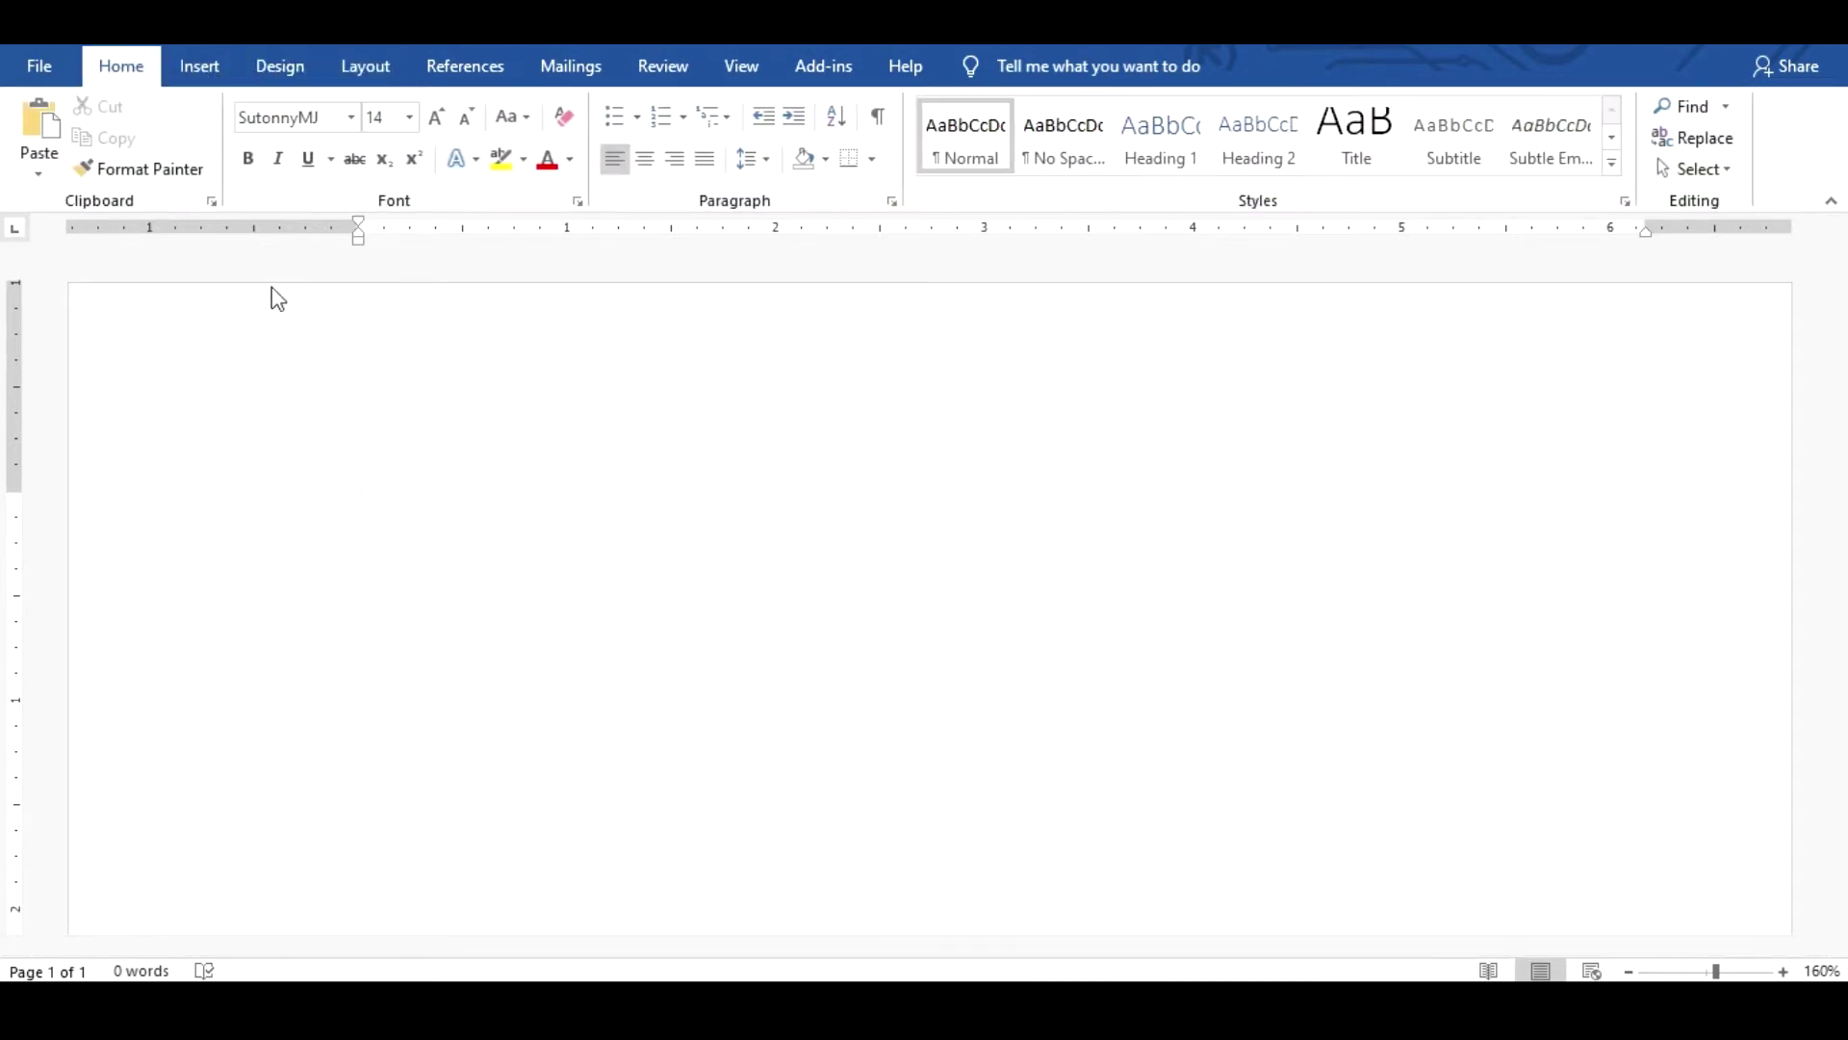
{"action": "left_click", "coordinate": [353, 116]}
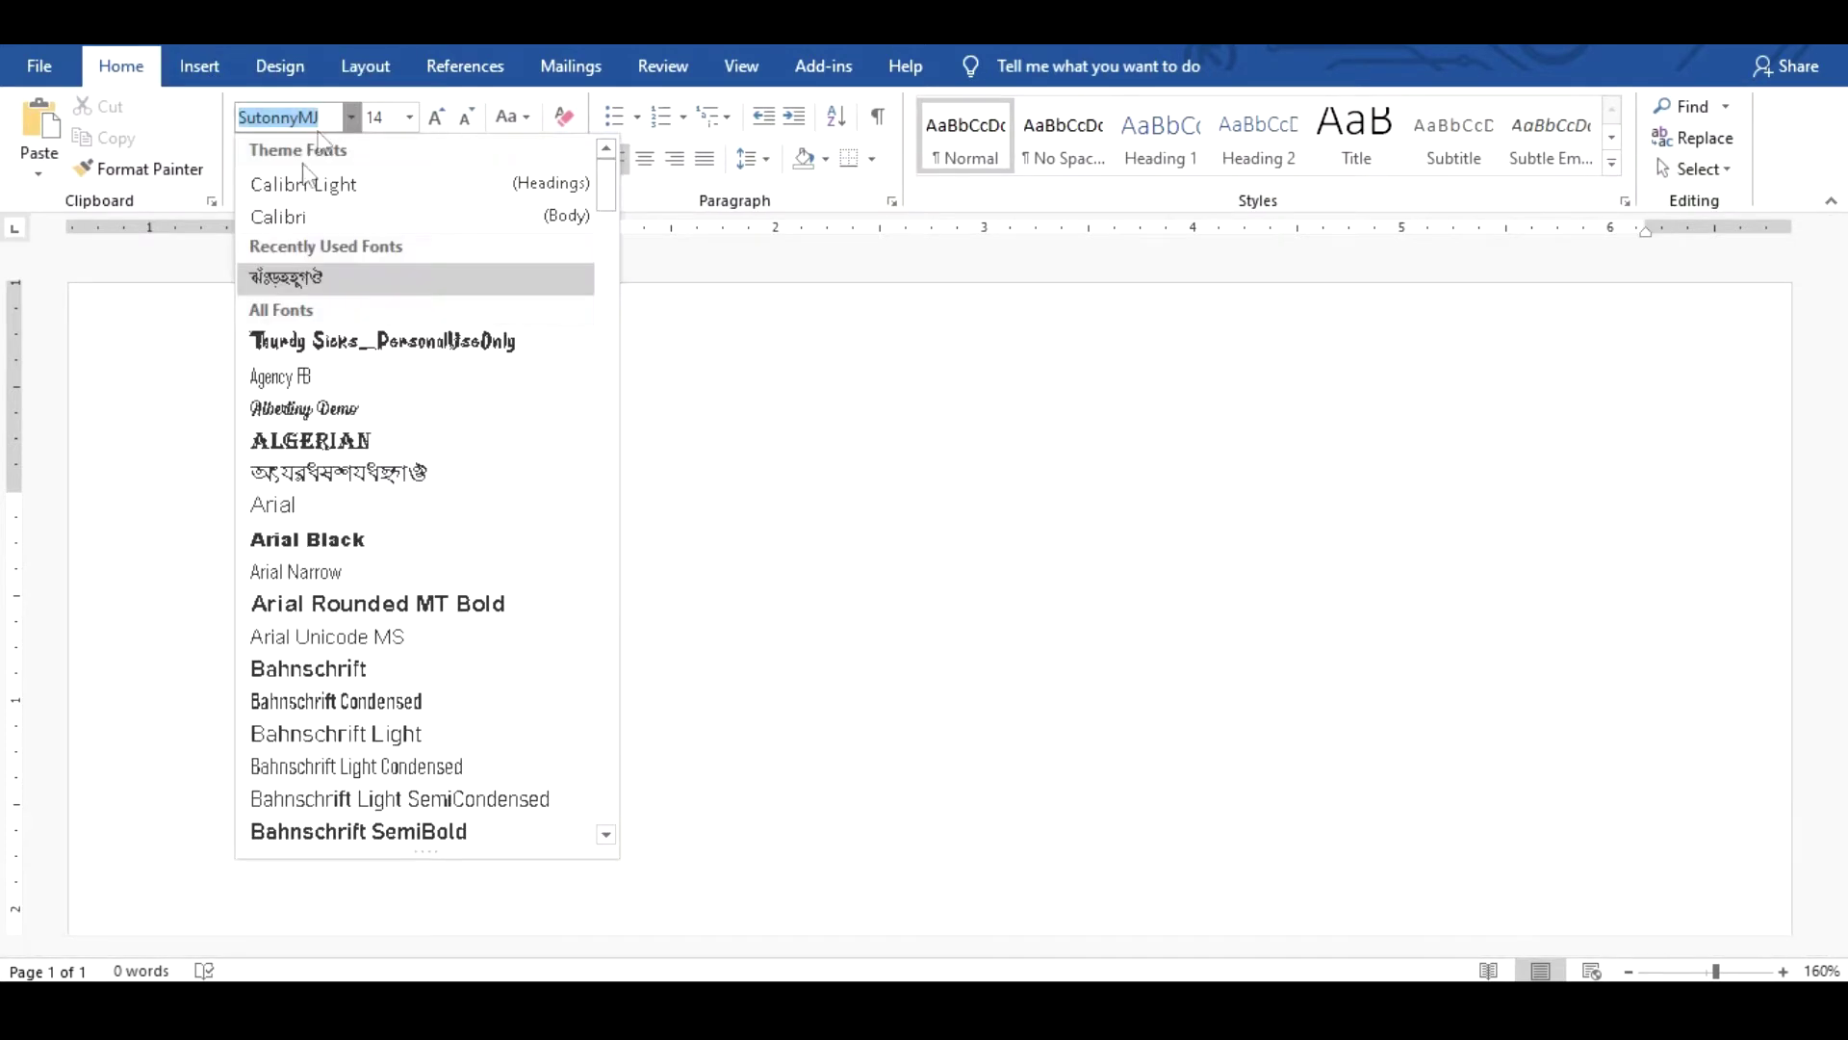
{"action": "left_click", "coordinate": [298, 177]}
{"action": "left_click", "coordinate": [353, 118]}
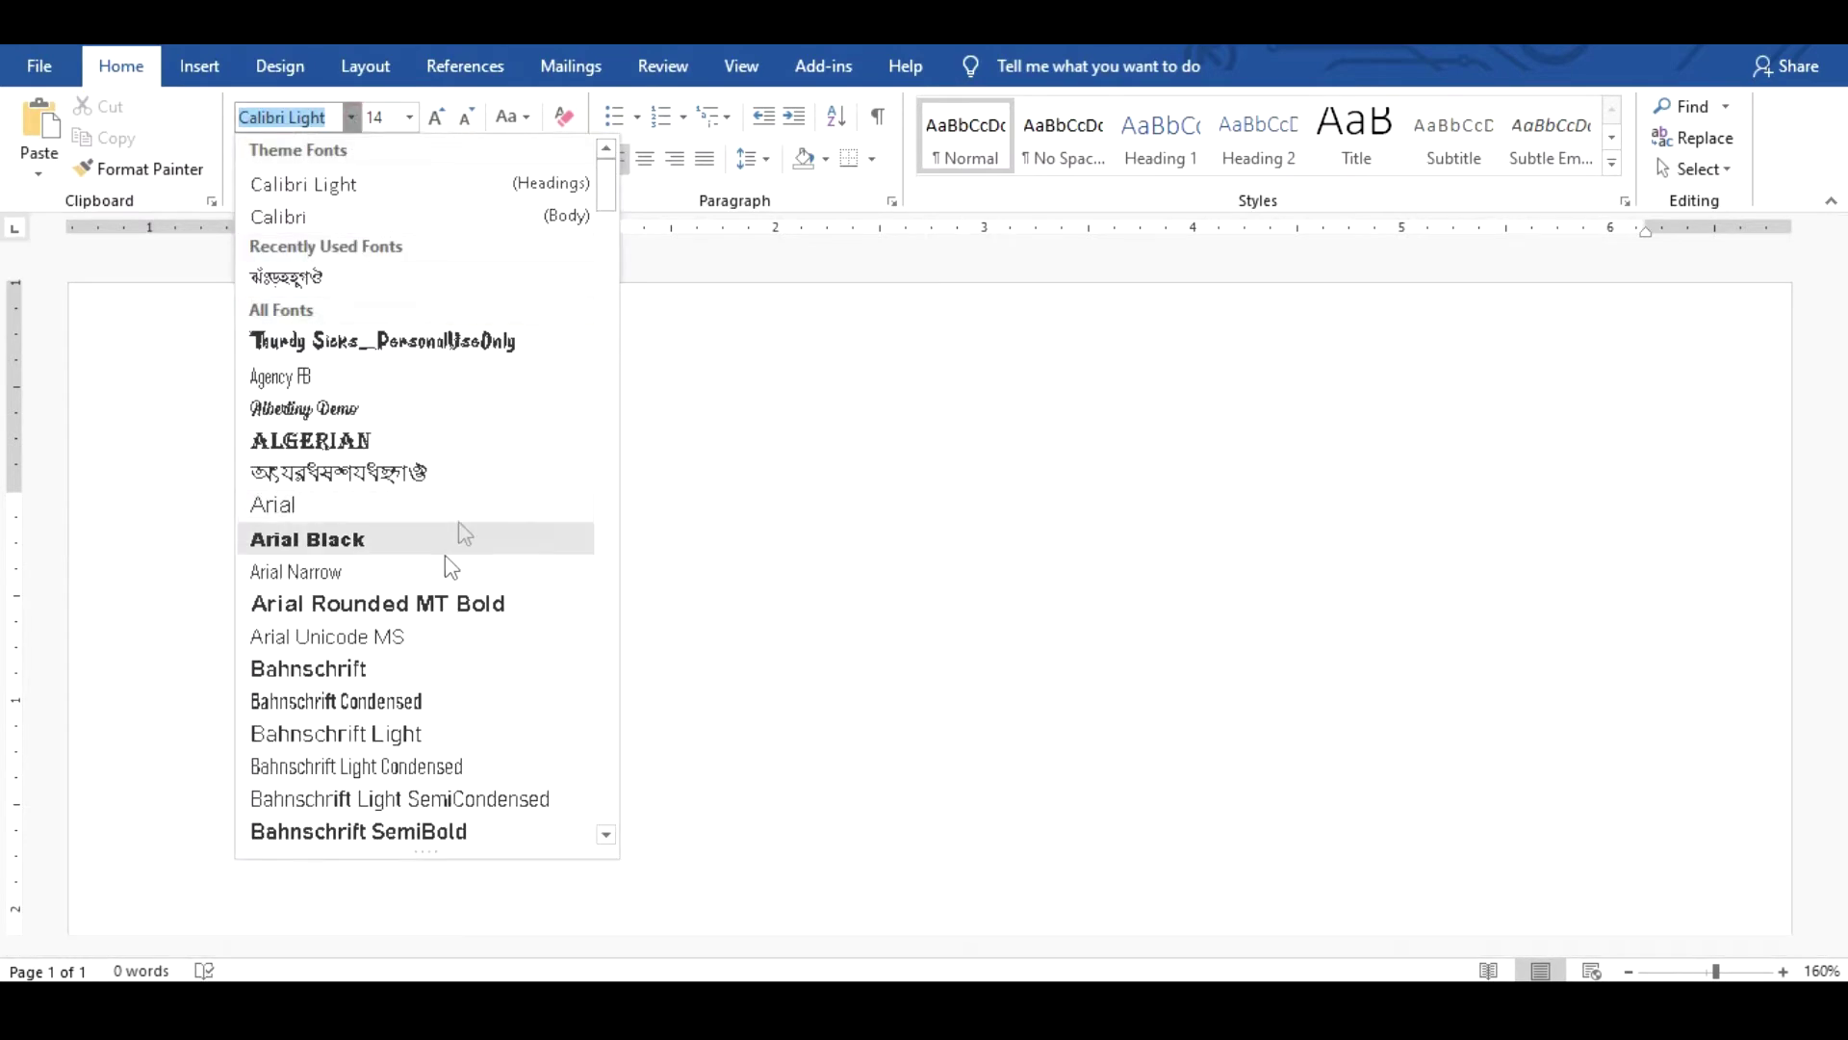
{"action": "left_click_drag", "start_coordinate": [612, 199], "coordinate": [606, 761]}
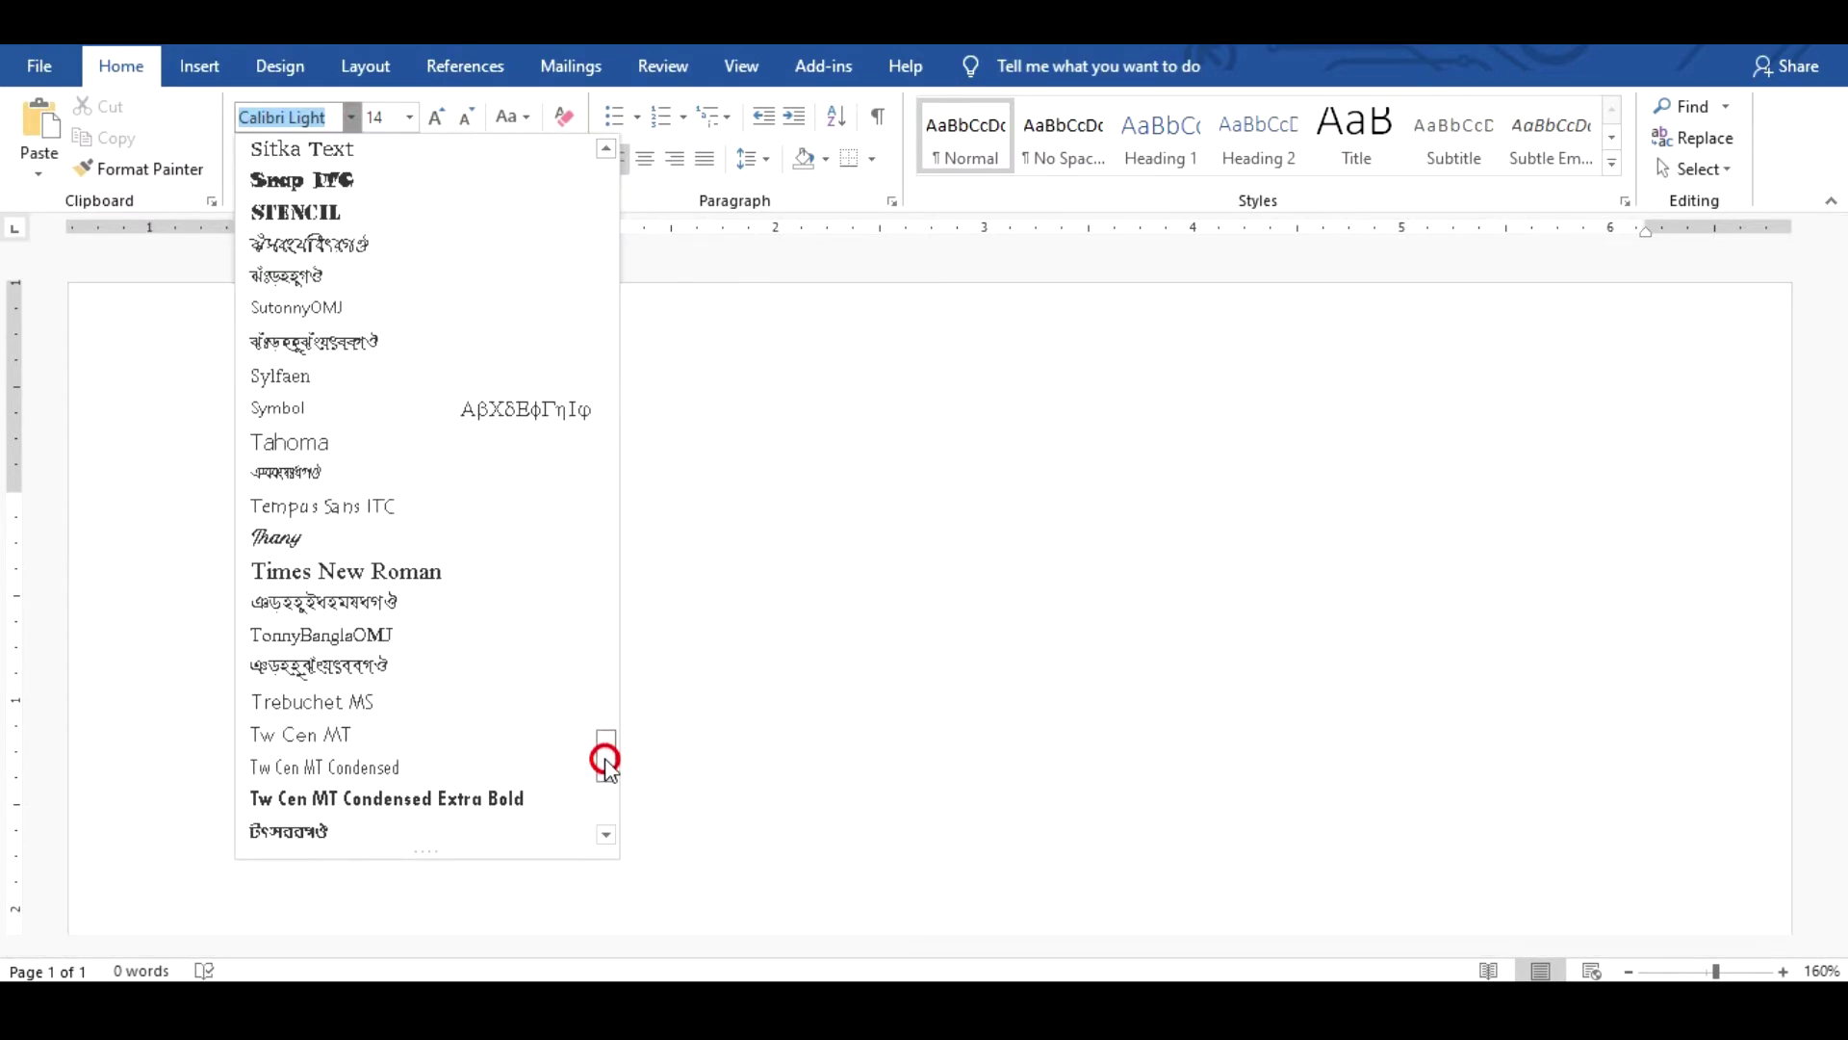
{"action": "left_click", "coordinate": [306, 276]}
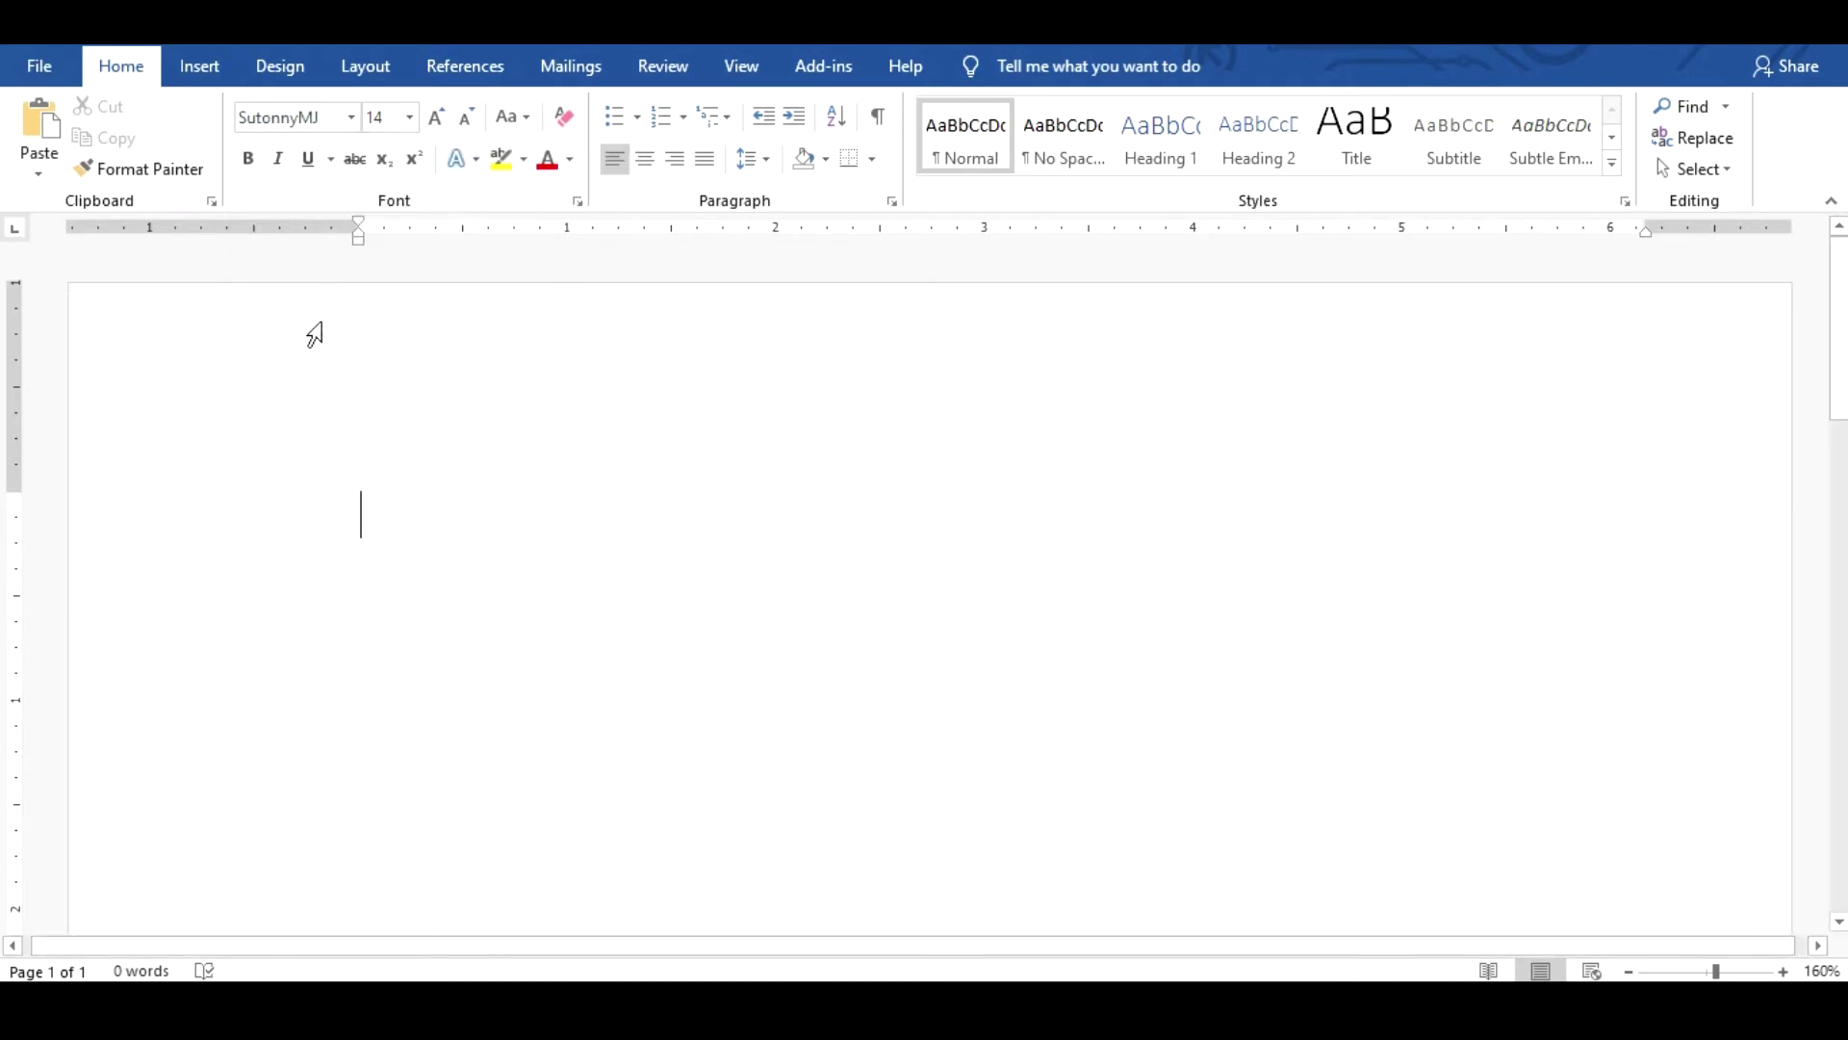
Insert a table with five columns and one row
{"action": "left_click", "coordinate": [199, 67]}
{"action": "left_click", "coordinate": [191, 144]}
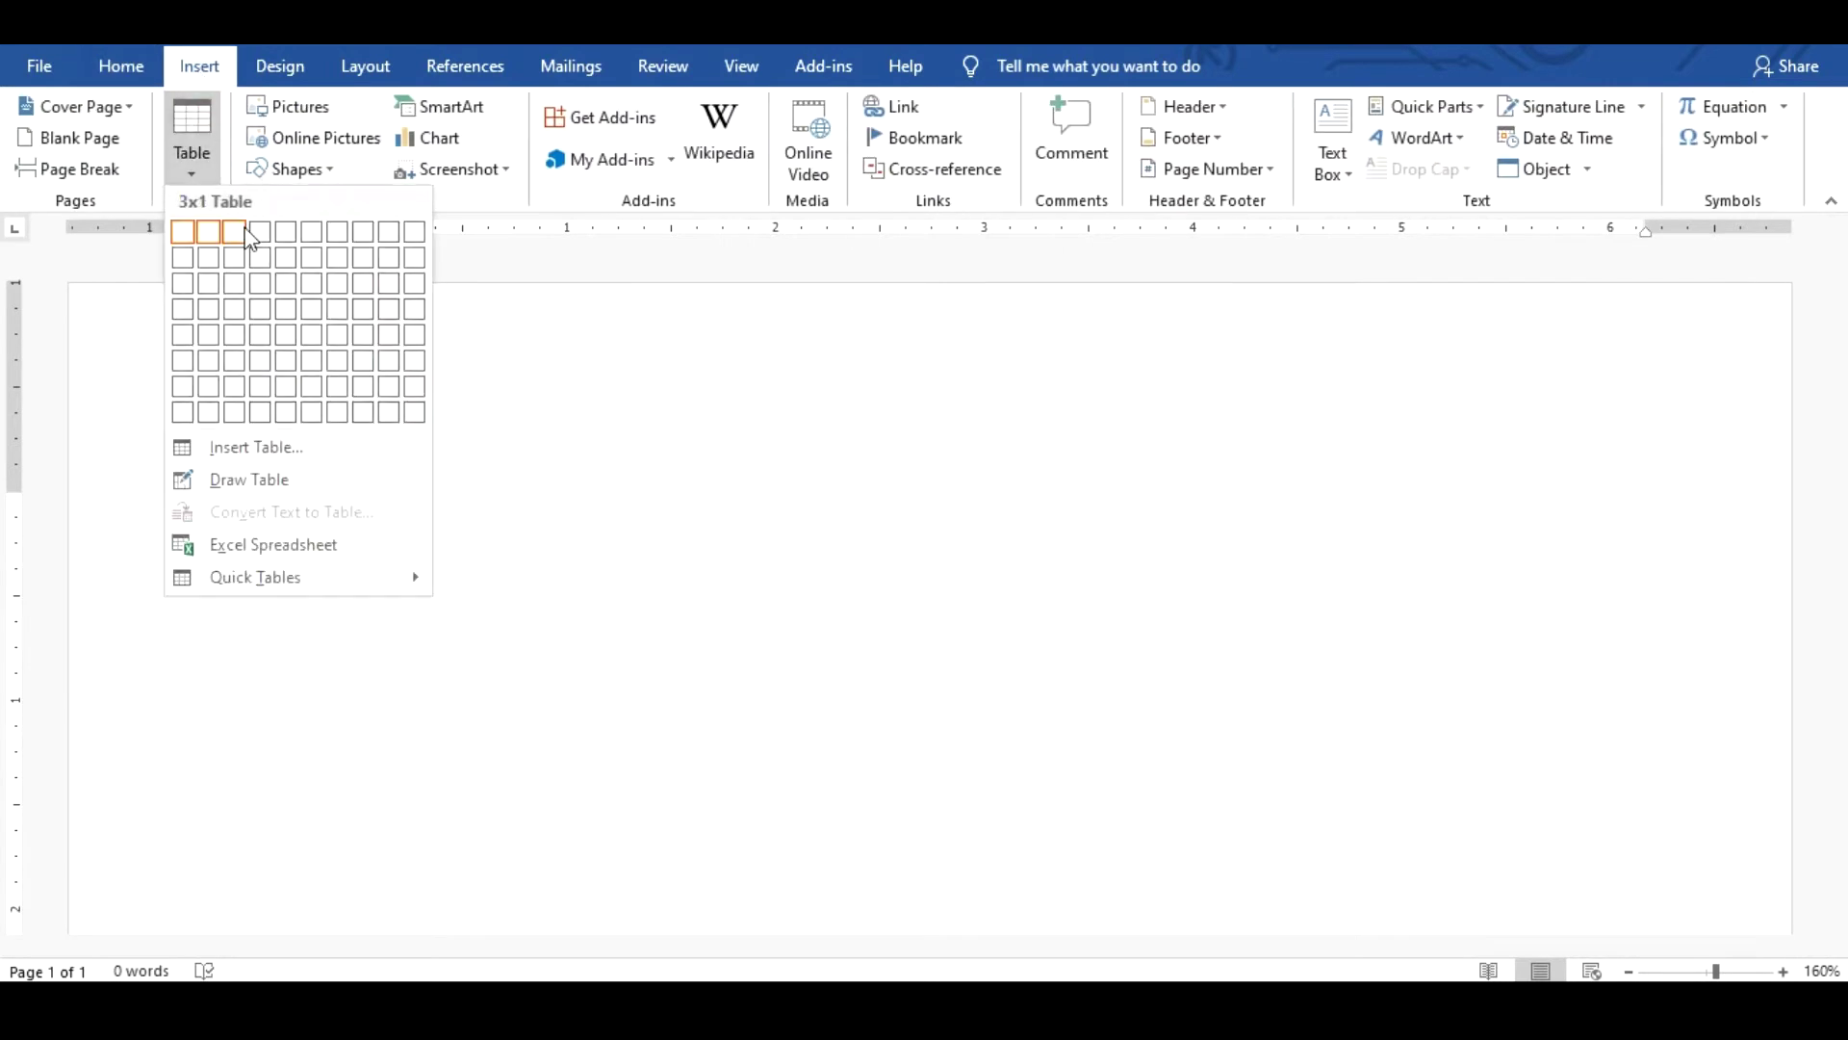
{"action": "left_click", "coordinate": [281, 232]}
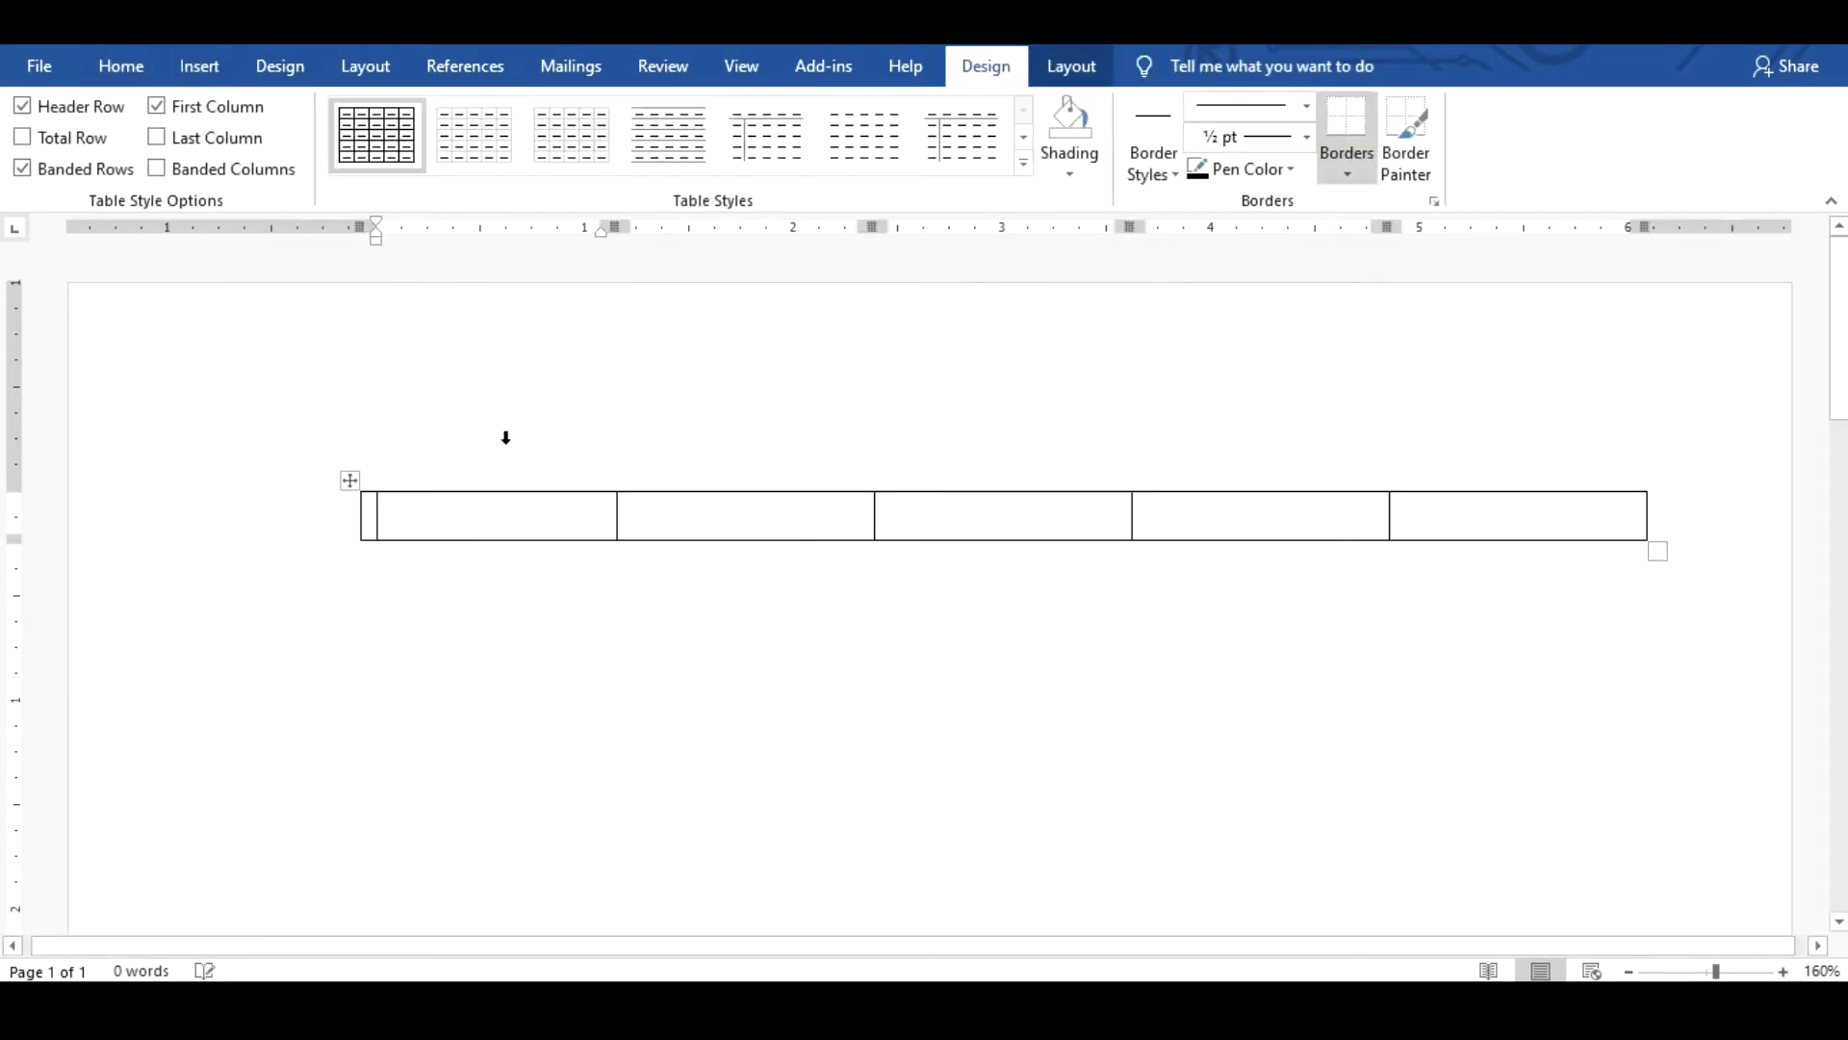
Enter the Bangla headings ইাম and ঈদীব in the first two cells of the table
{"action": "type", "text": "নাম"}
{"action": "key", "text": "Tab"}
{"action": "type", "text": "ঈদীব"}
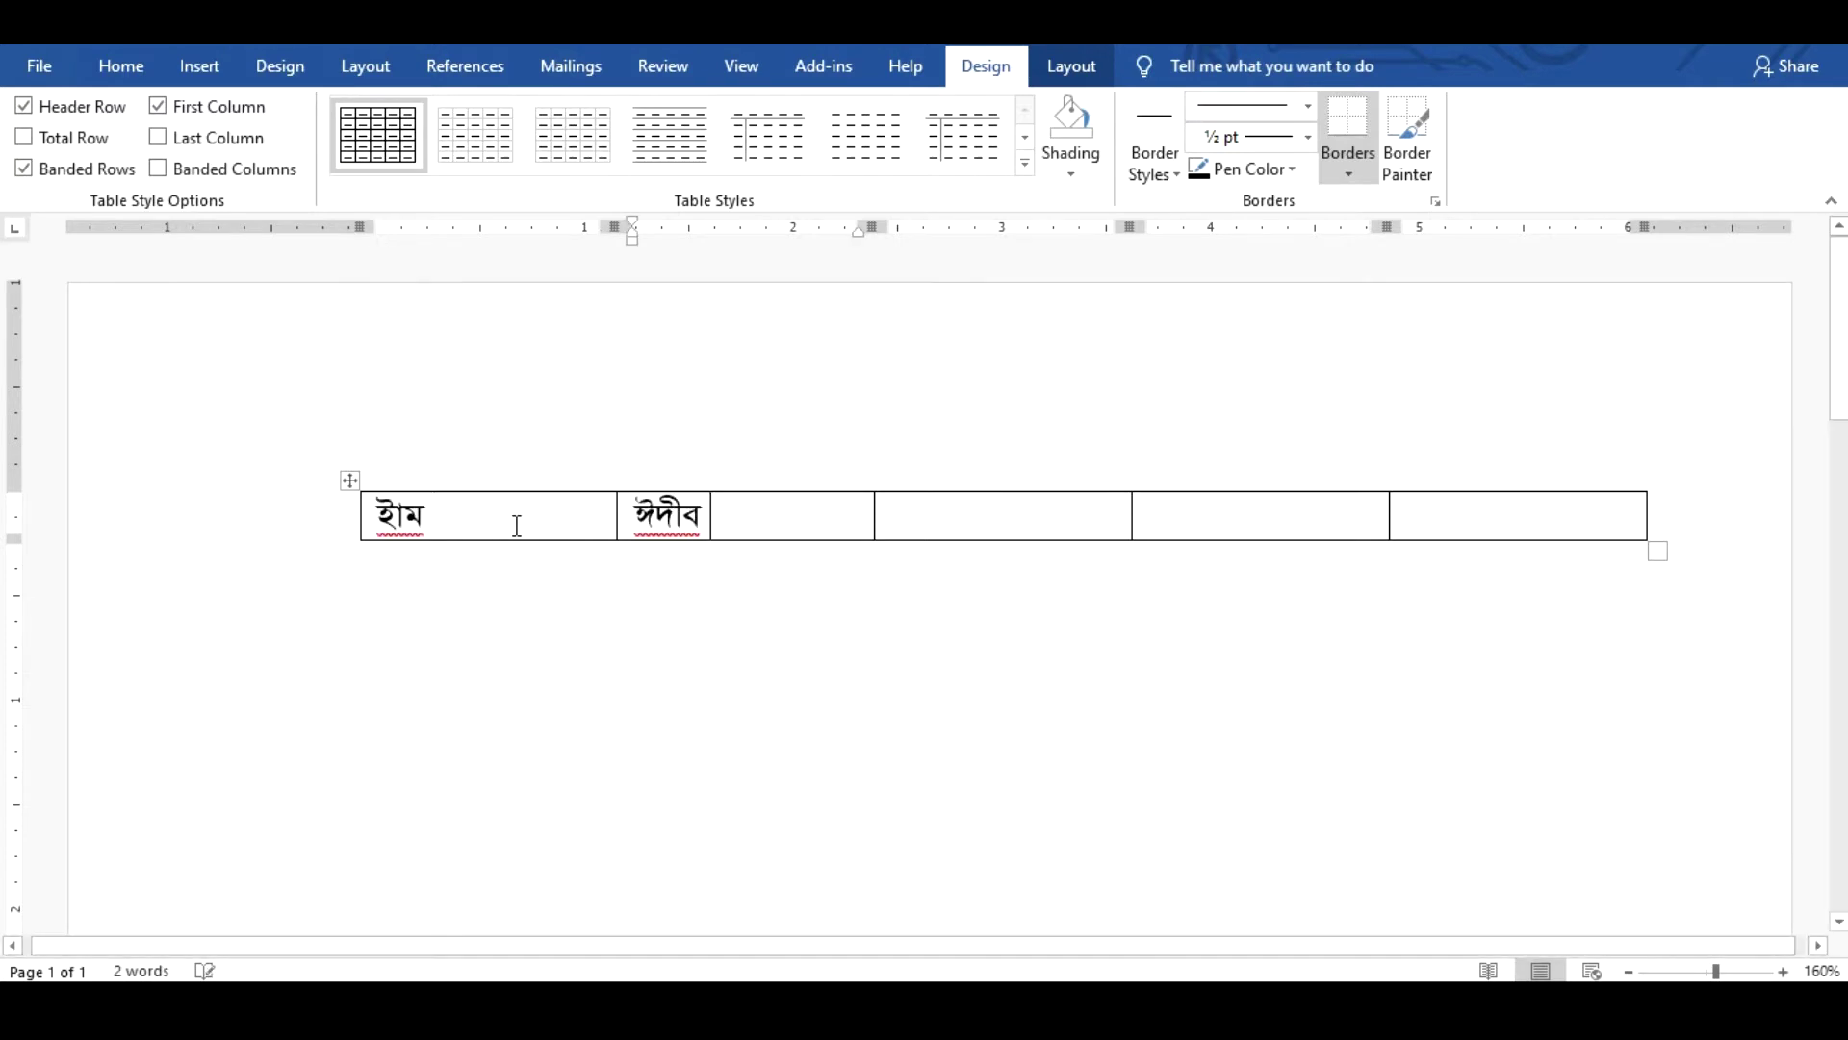
{"action": "left_click", "coordinate": [401, 520]}
Enter the heading সময় in the third cell and তারিখ in the fourth cell of the table
{"action": "left_click", "coordinate": [927, 520]}
{"action": "type", "text": "গ্রাম"}
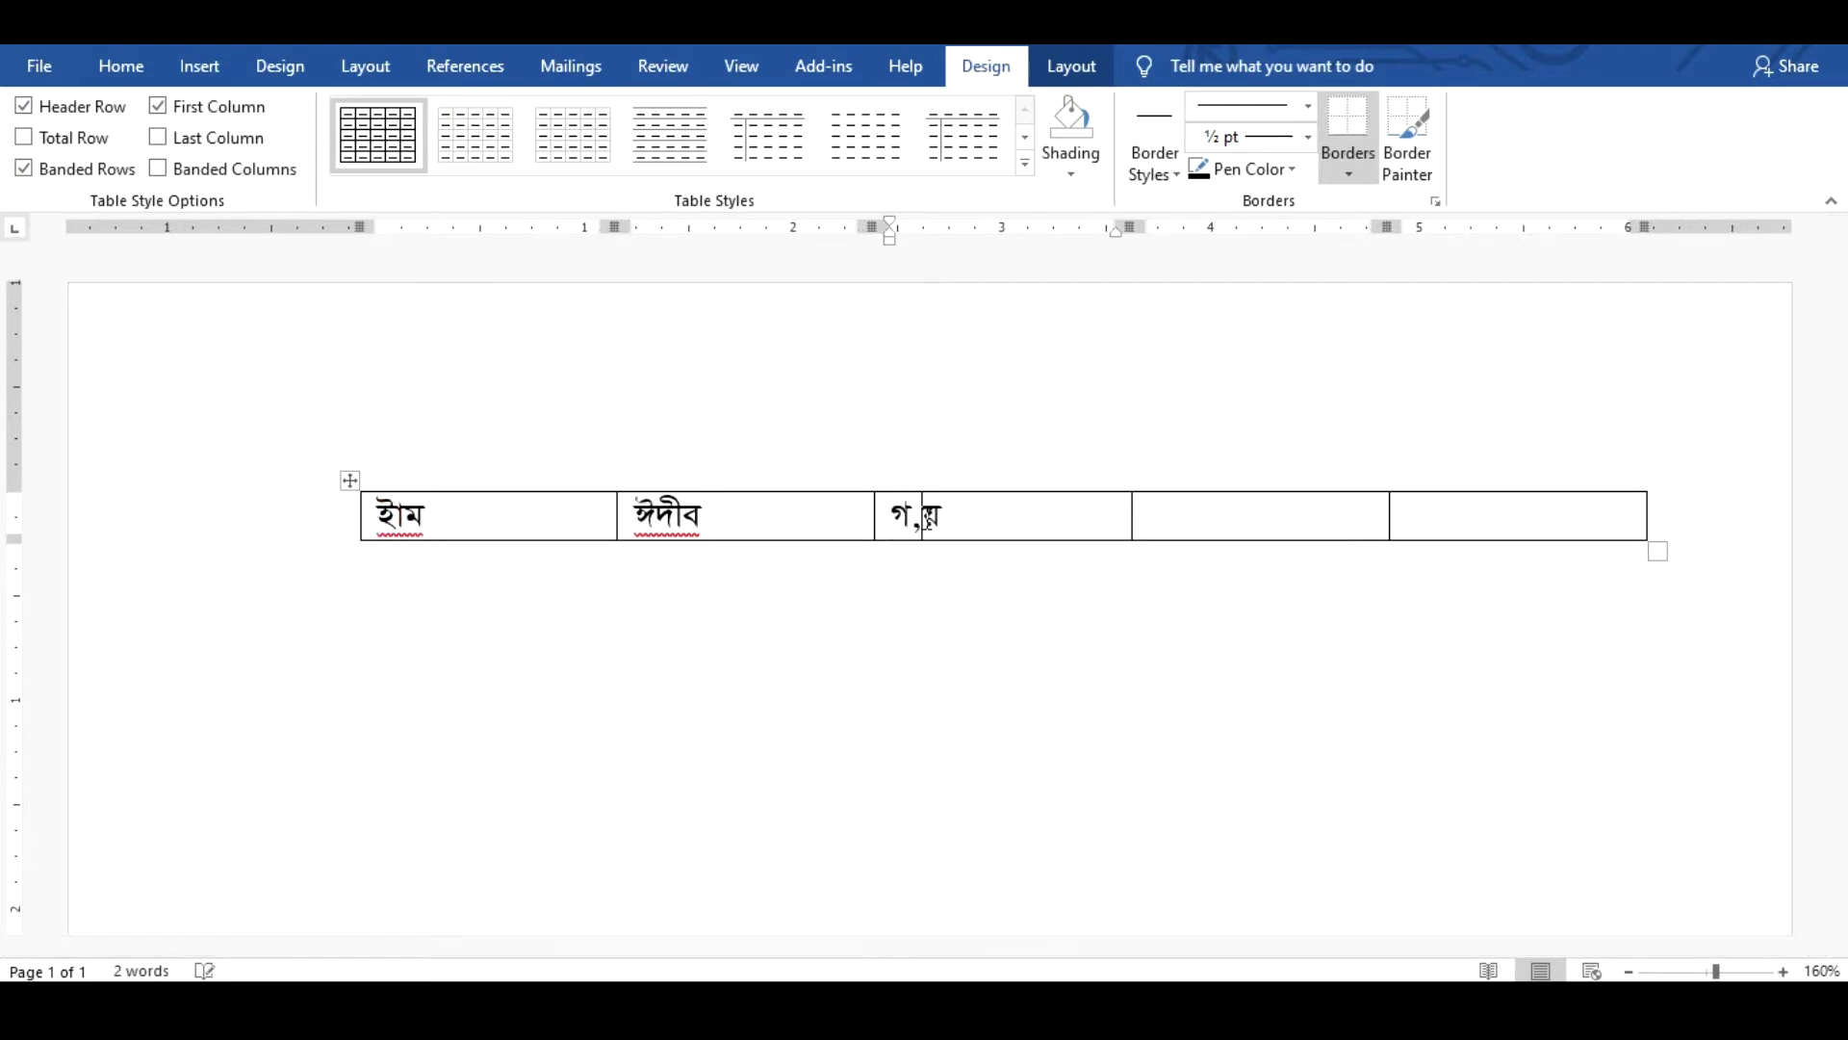
{"action": "key", "text": "BackSpace"}
{"action": "key", "text": "BackSpace"}
{"action": "key", "text": "BackSpace"}
{"action": "key", "text": "BackSpace"}
{"action": "type", "text": "সমুদ"}
{"action": "key", "text": "BackSpace"}
{"action": "key", "text": "BackSpace"}
{"action": "type", "text": "য়"}
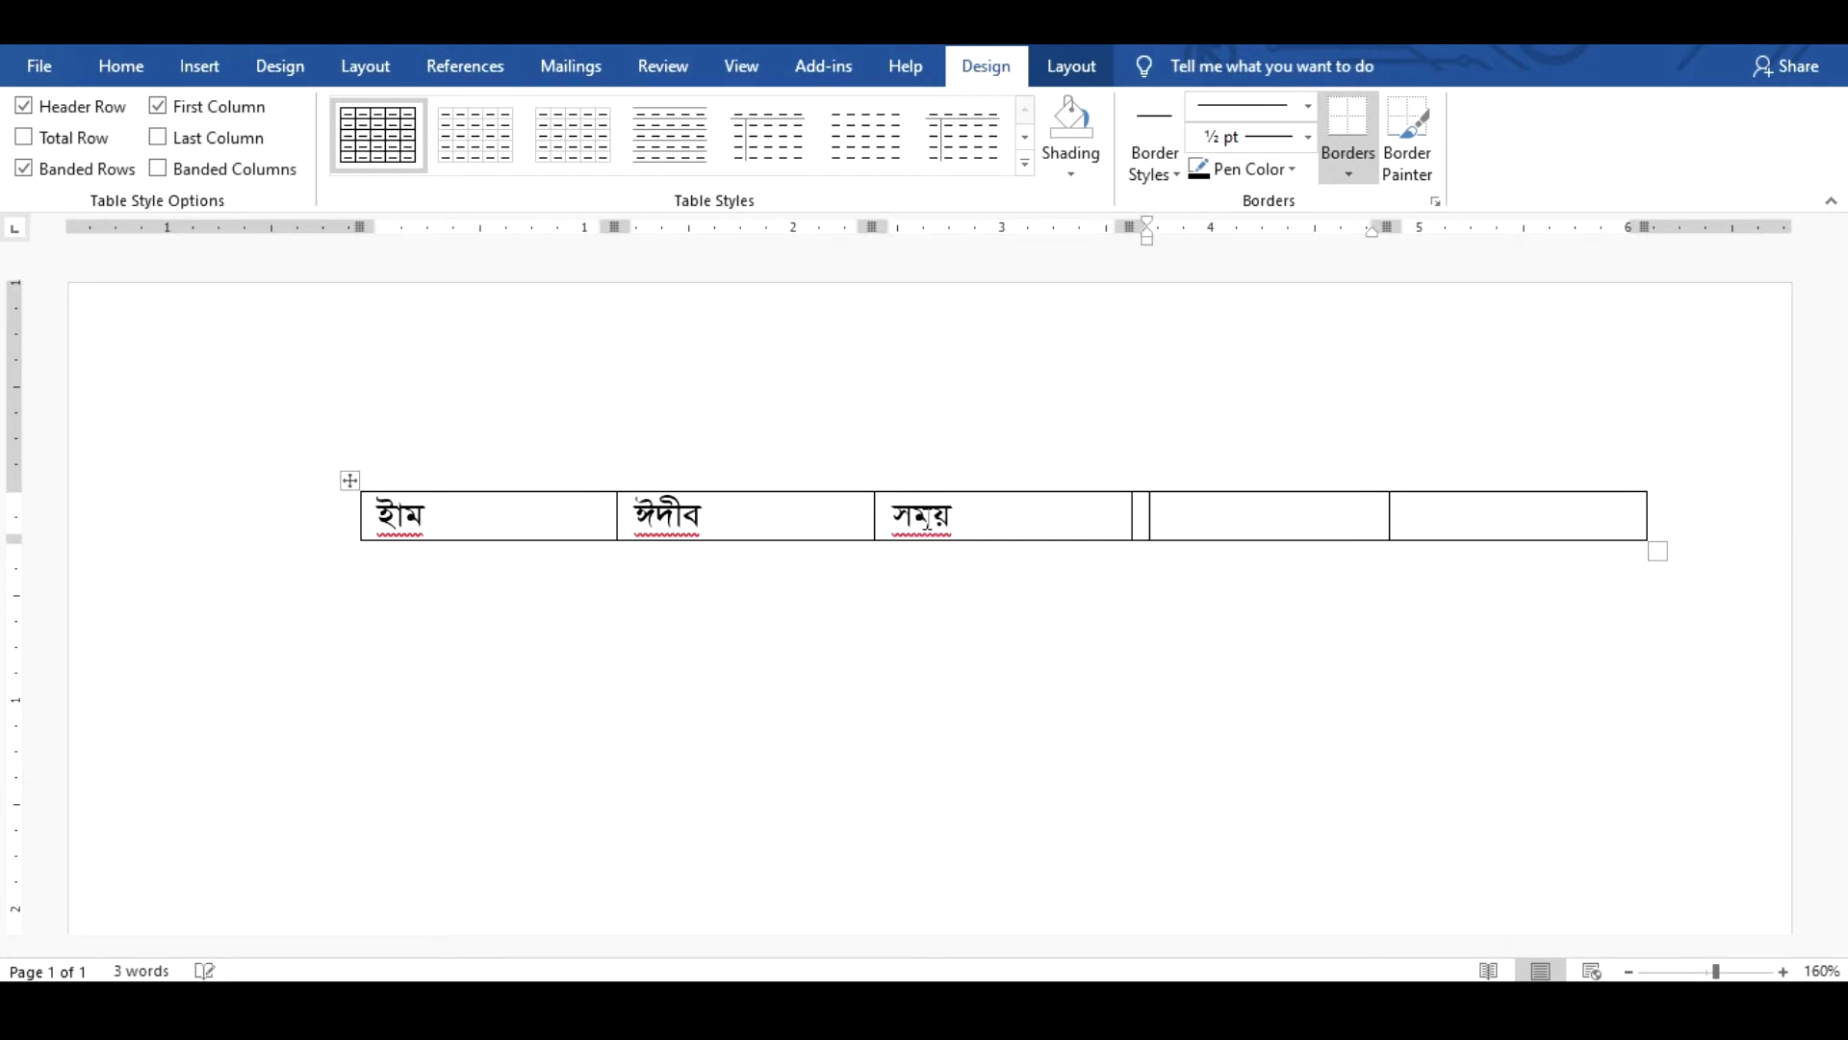
{"action": "key", "text": "Tab"}
{"action": "type", "text": "তারিখ"}
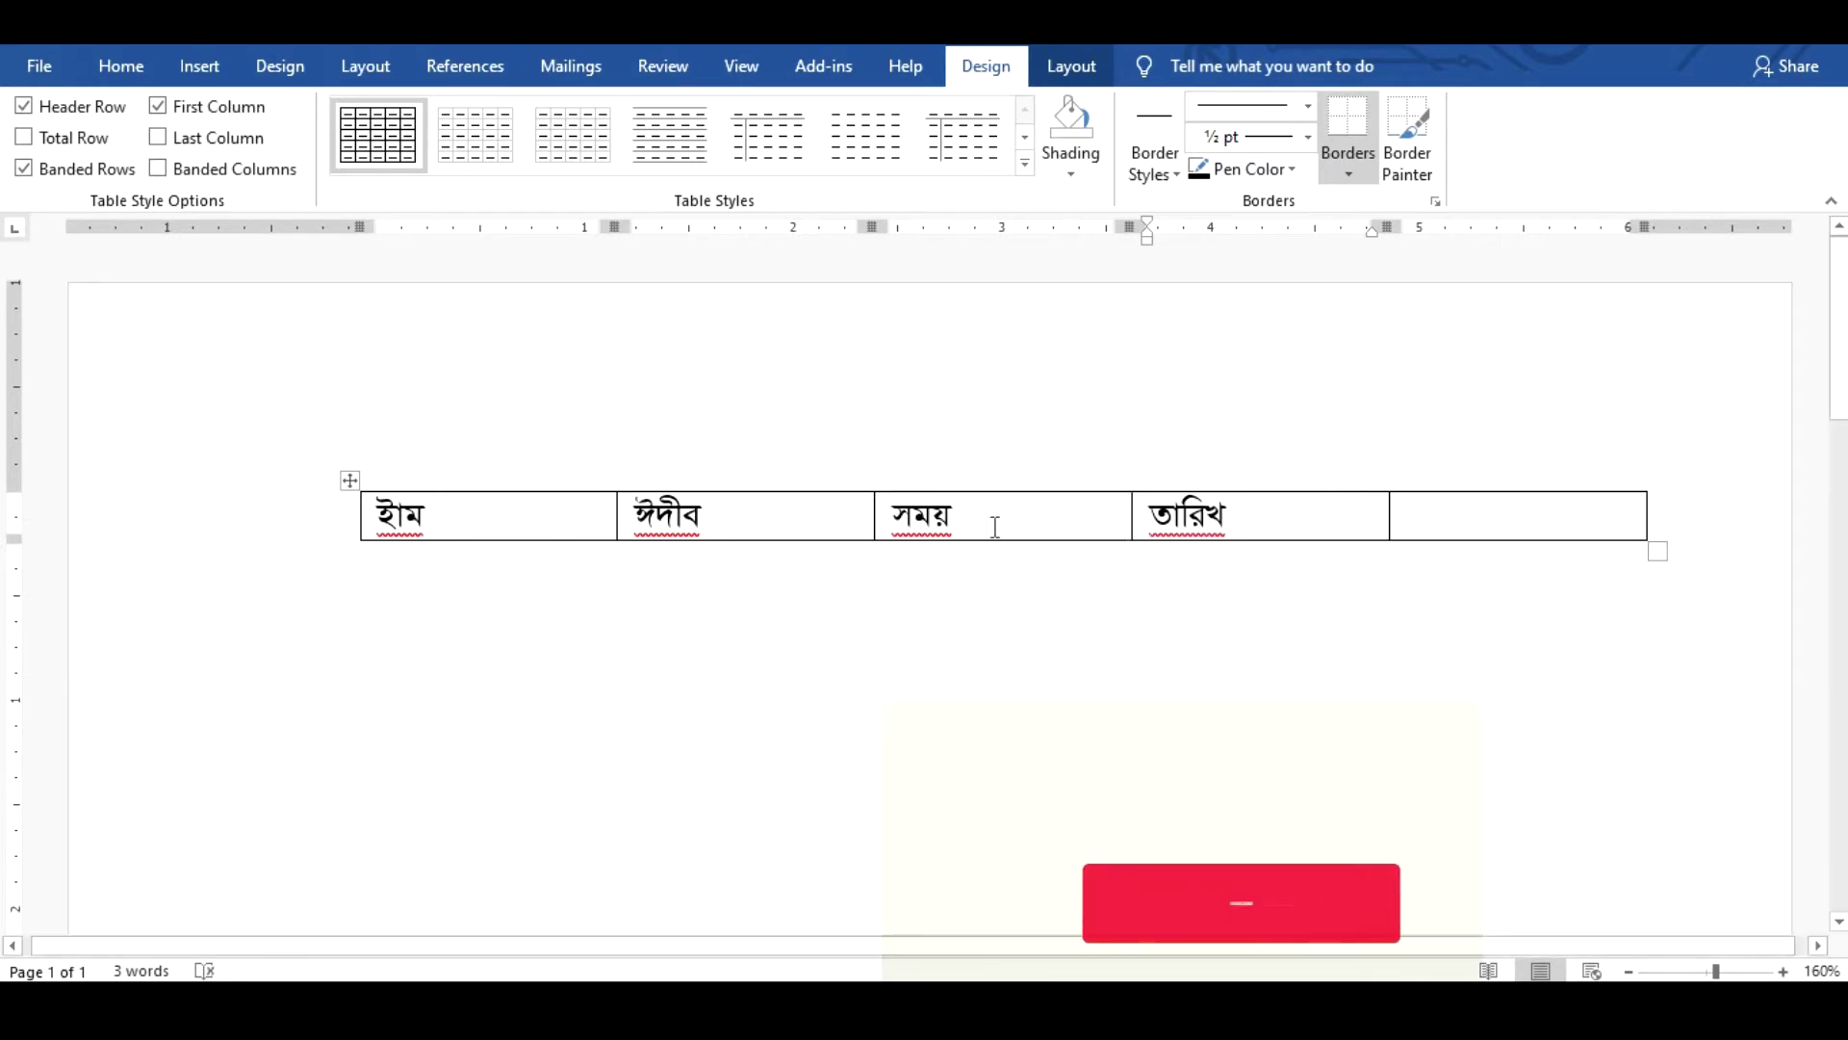
Change the heading in the table's third cell to গমরর
{"action": "double_click", "coordinate": [919, 517]}
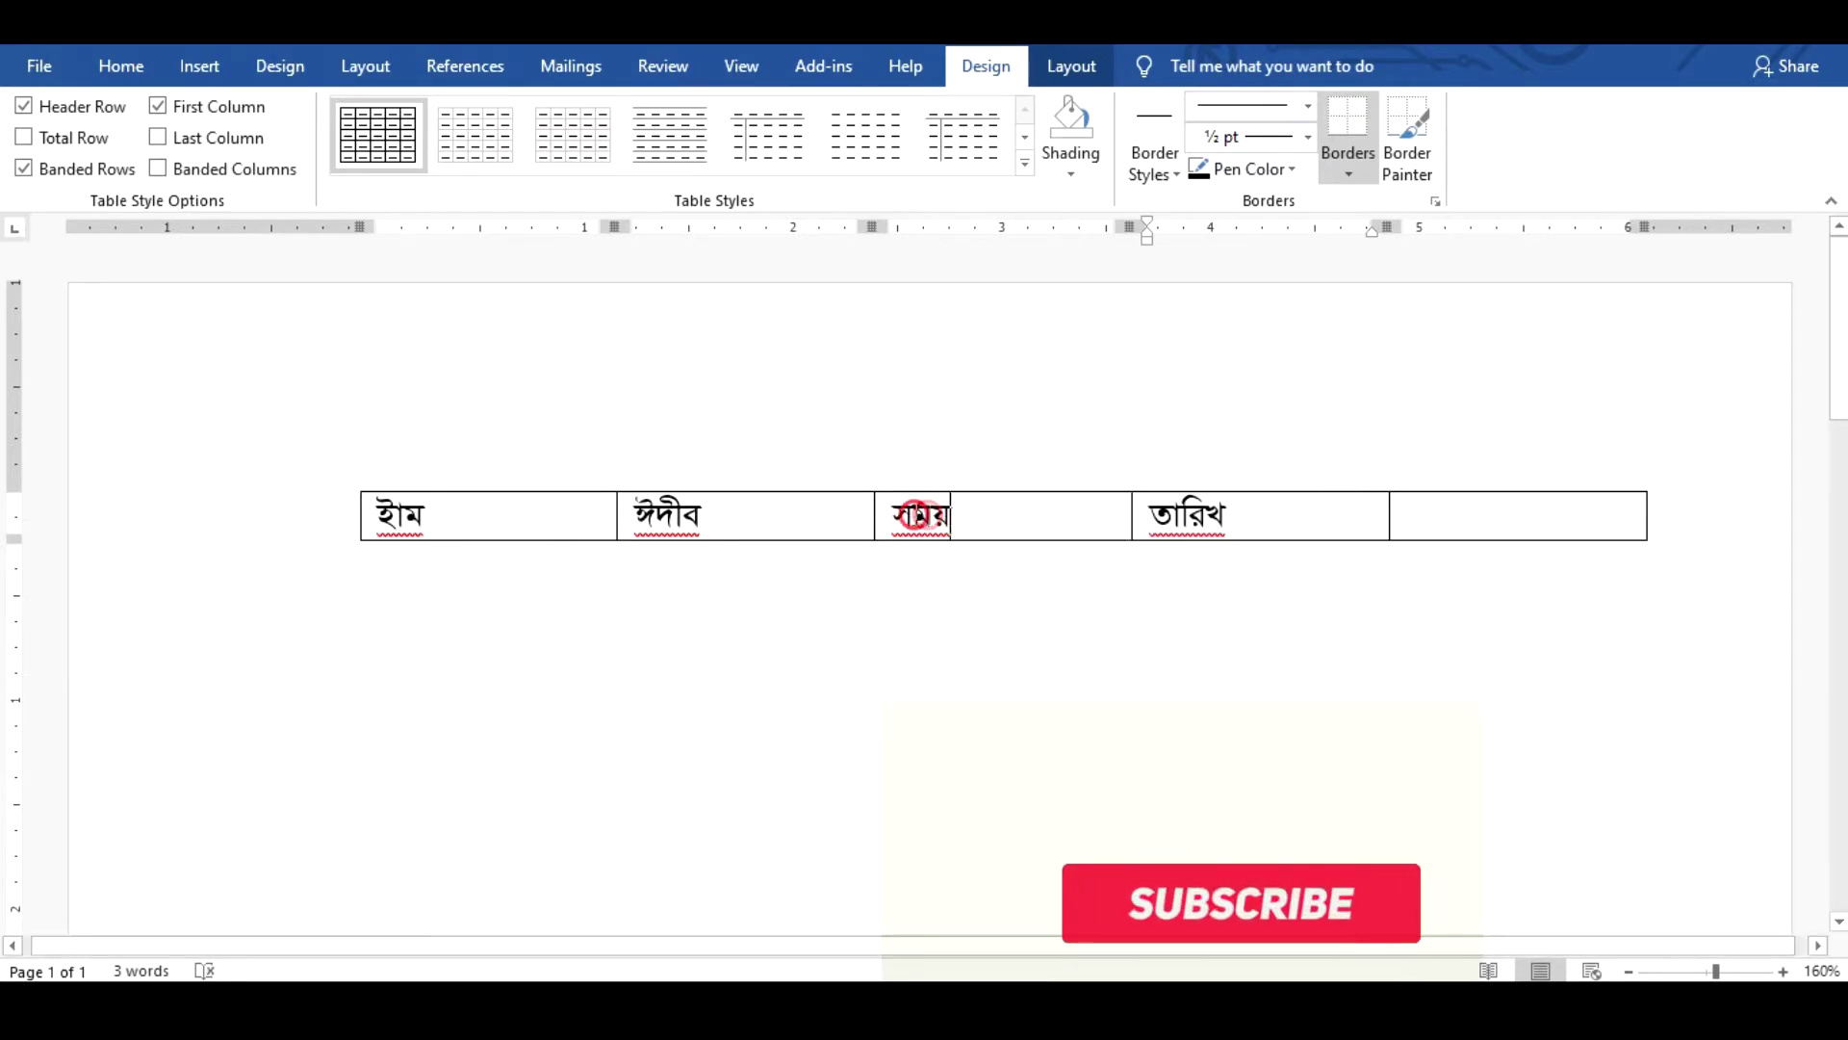
{"action": "left_click", "coordinate": [969, 520]}
{"action": "left_click", "coordinate": [655, 507]}
{"action": "left_click", "coordinate": [999, 522]}
{"action": "key", "text": "BackSpace"}
{"action": "type", "text": "রর"}
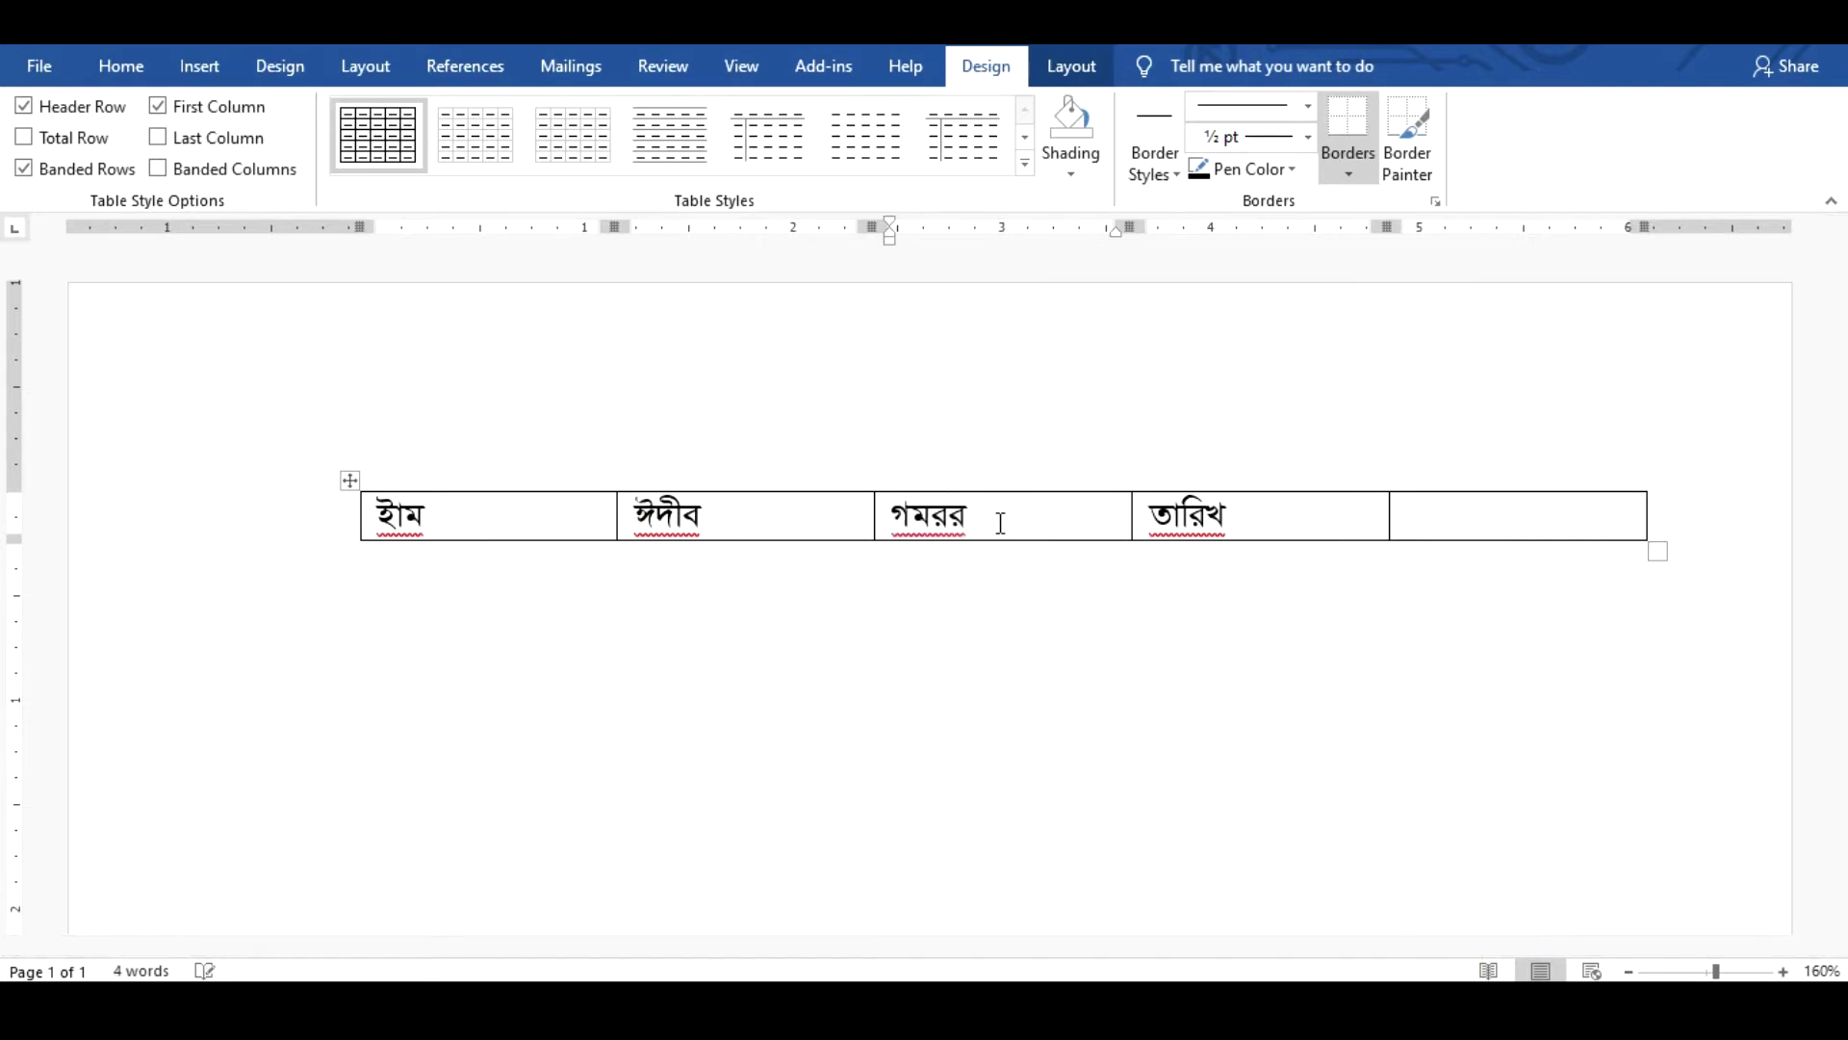
{"action": "left_click", "coordinate": [900, 510]}
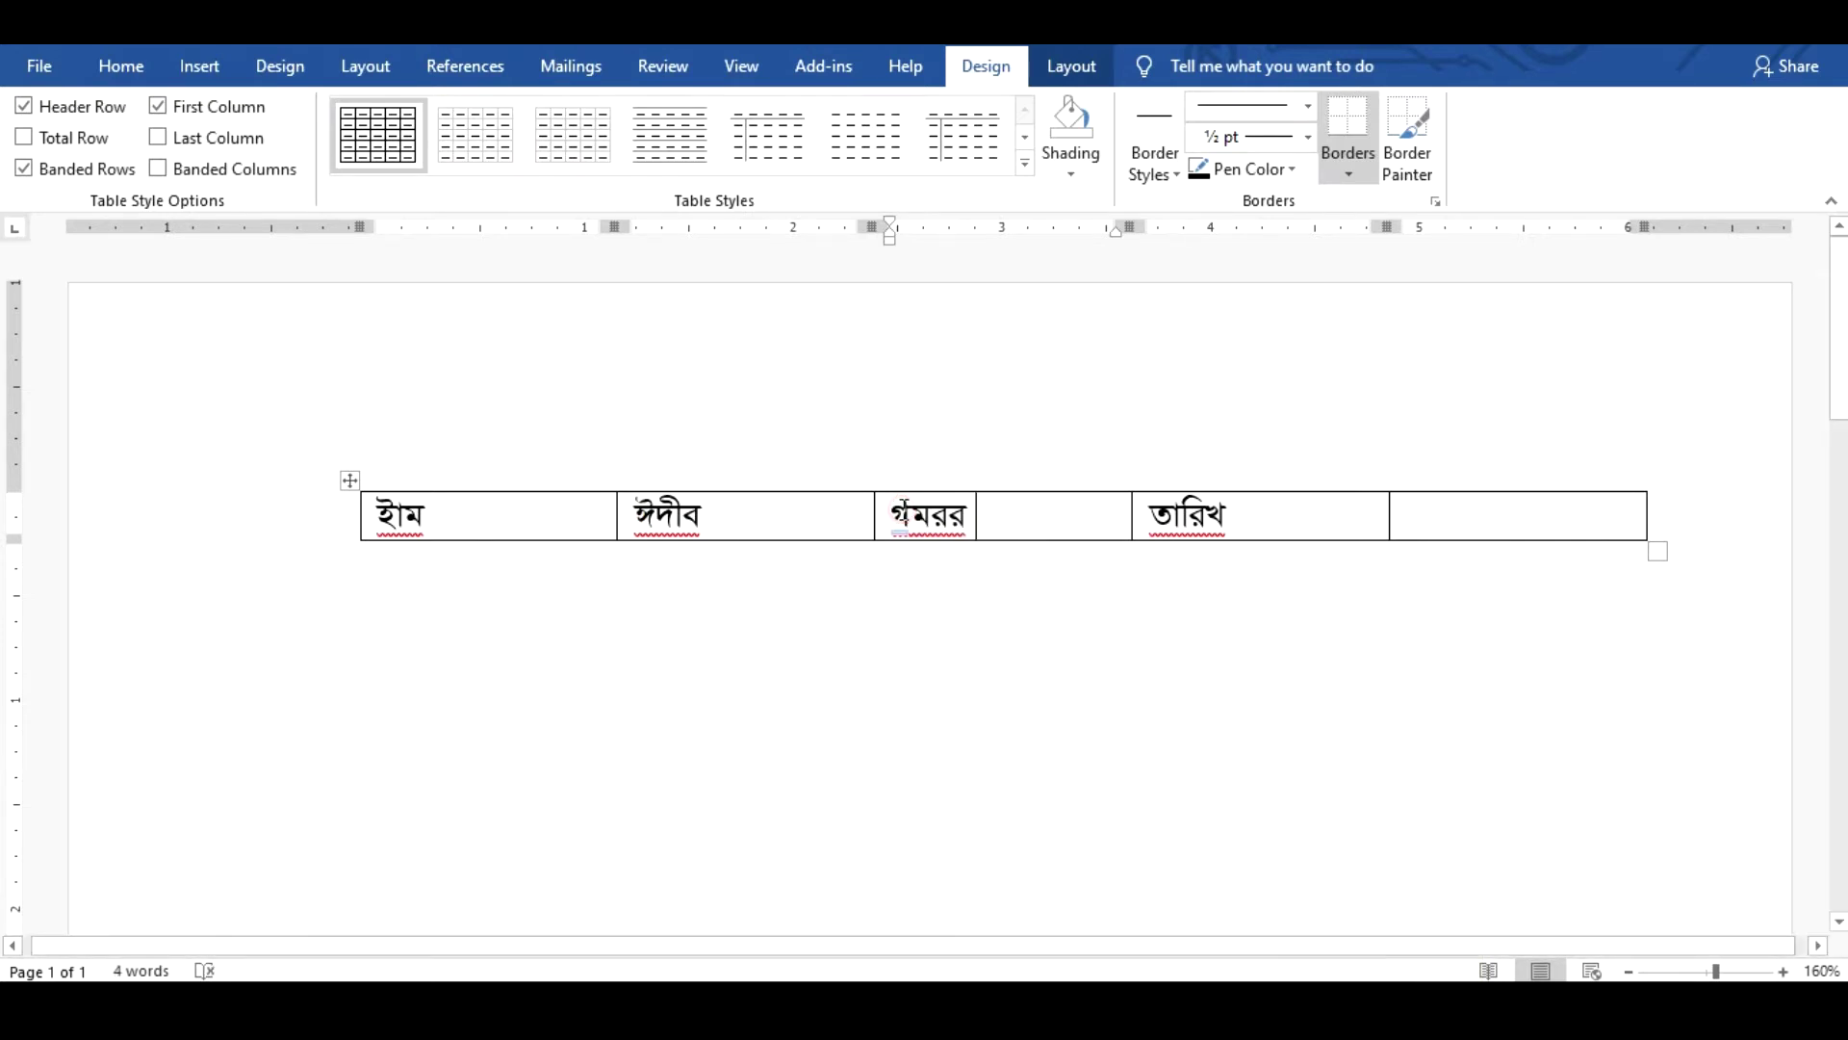
{"action": "left_click", "coordinate": [991, 516]}
{"action": "type", "text": "ূা"}
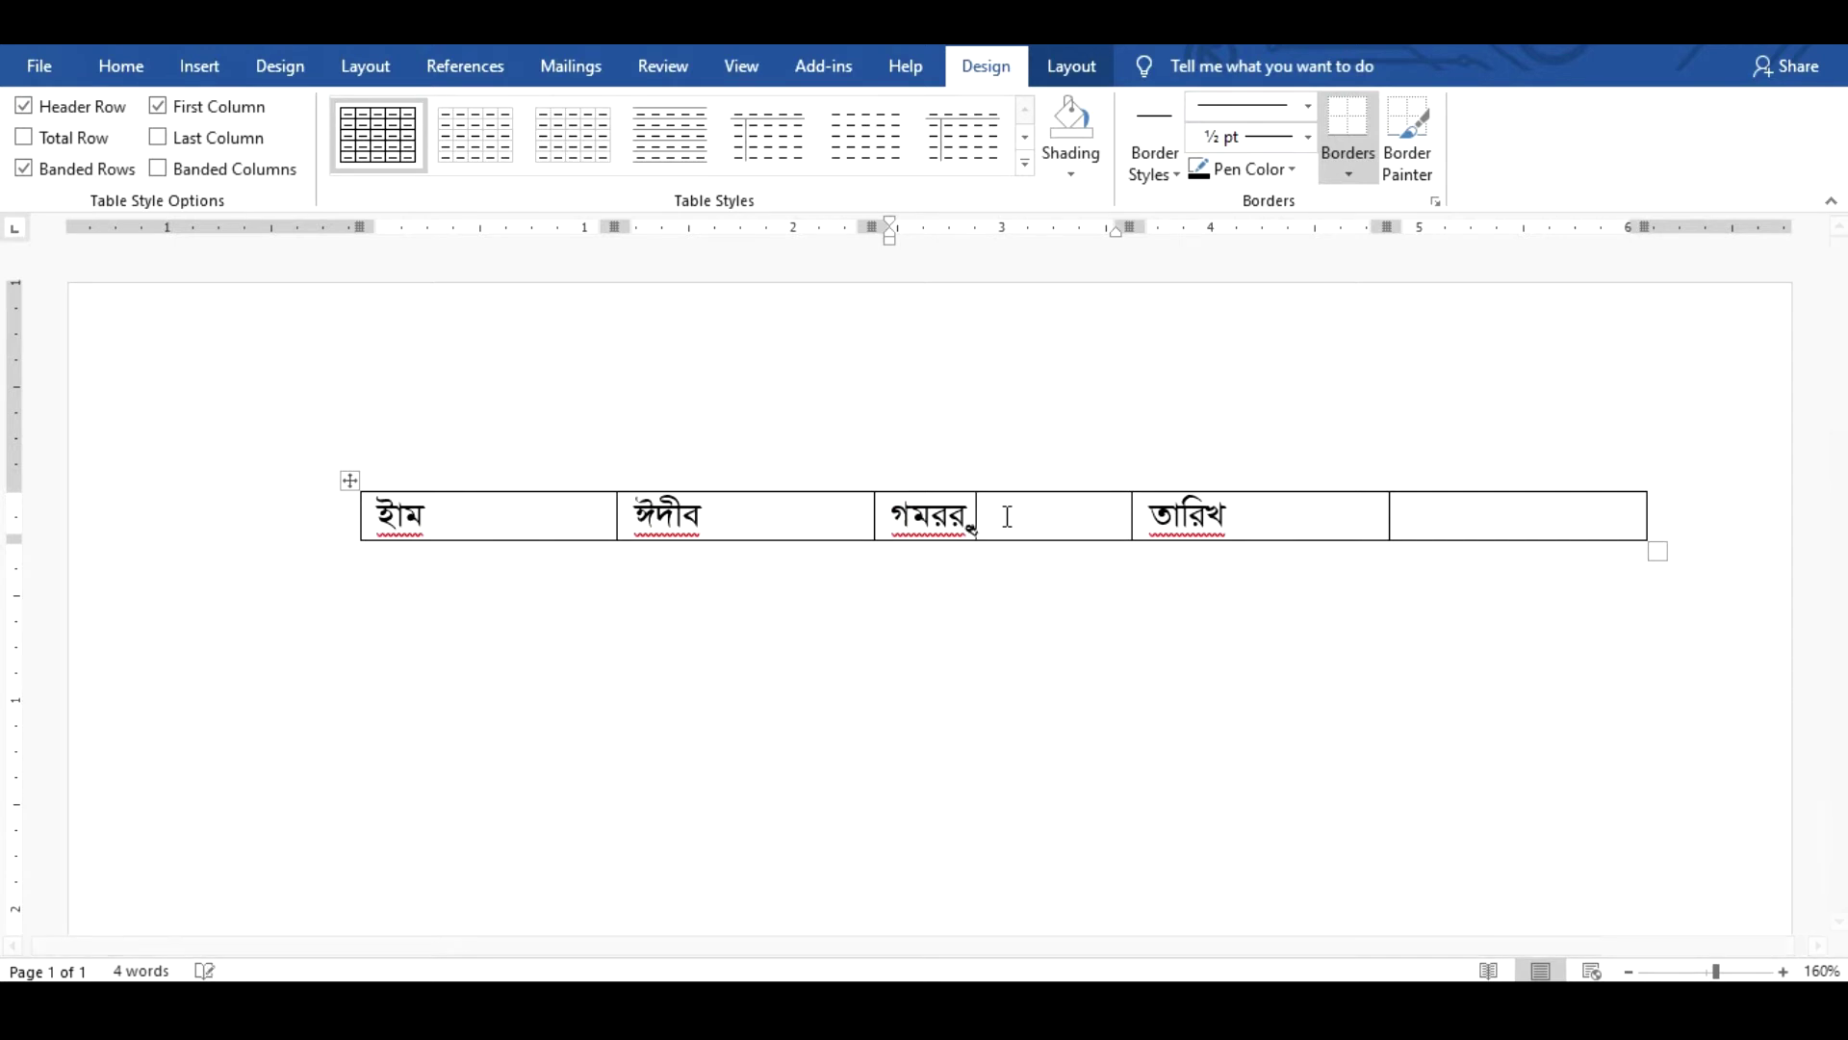
{"action": "key", "text": "BackSpace"}
{"action": "key", "text": "BackSpace"}
{"action": "left_click", "coordinate": [1290, 517]}
{"action": "left_click", "coordinate": [1473, 512]}
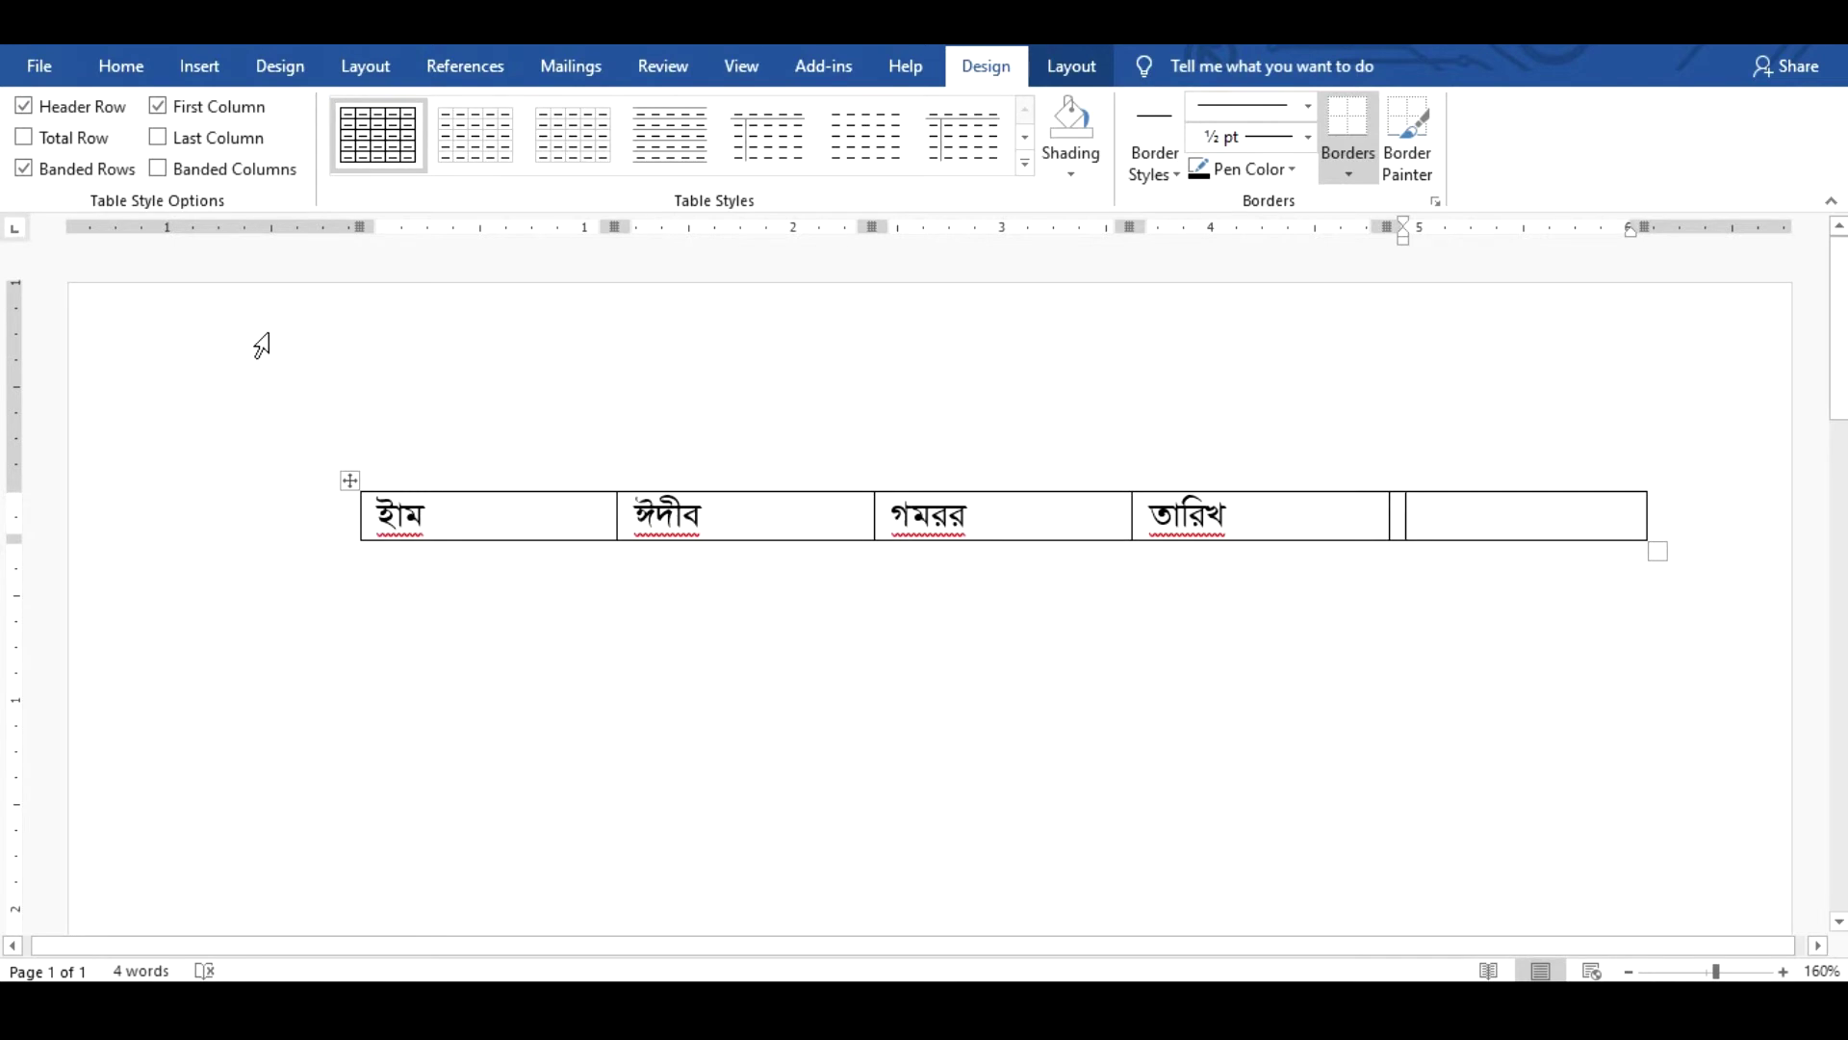
Open the AutoCorrect options from the proofing settings in Word Options
{"action": "left_click", "coordinate": [40, 70]}
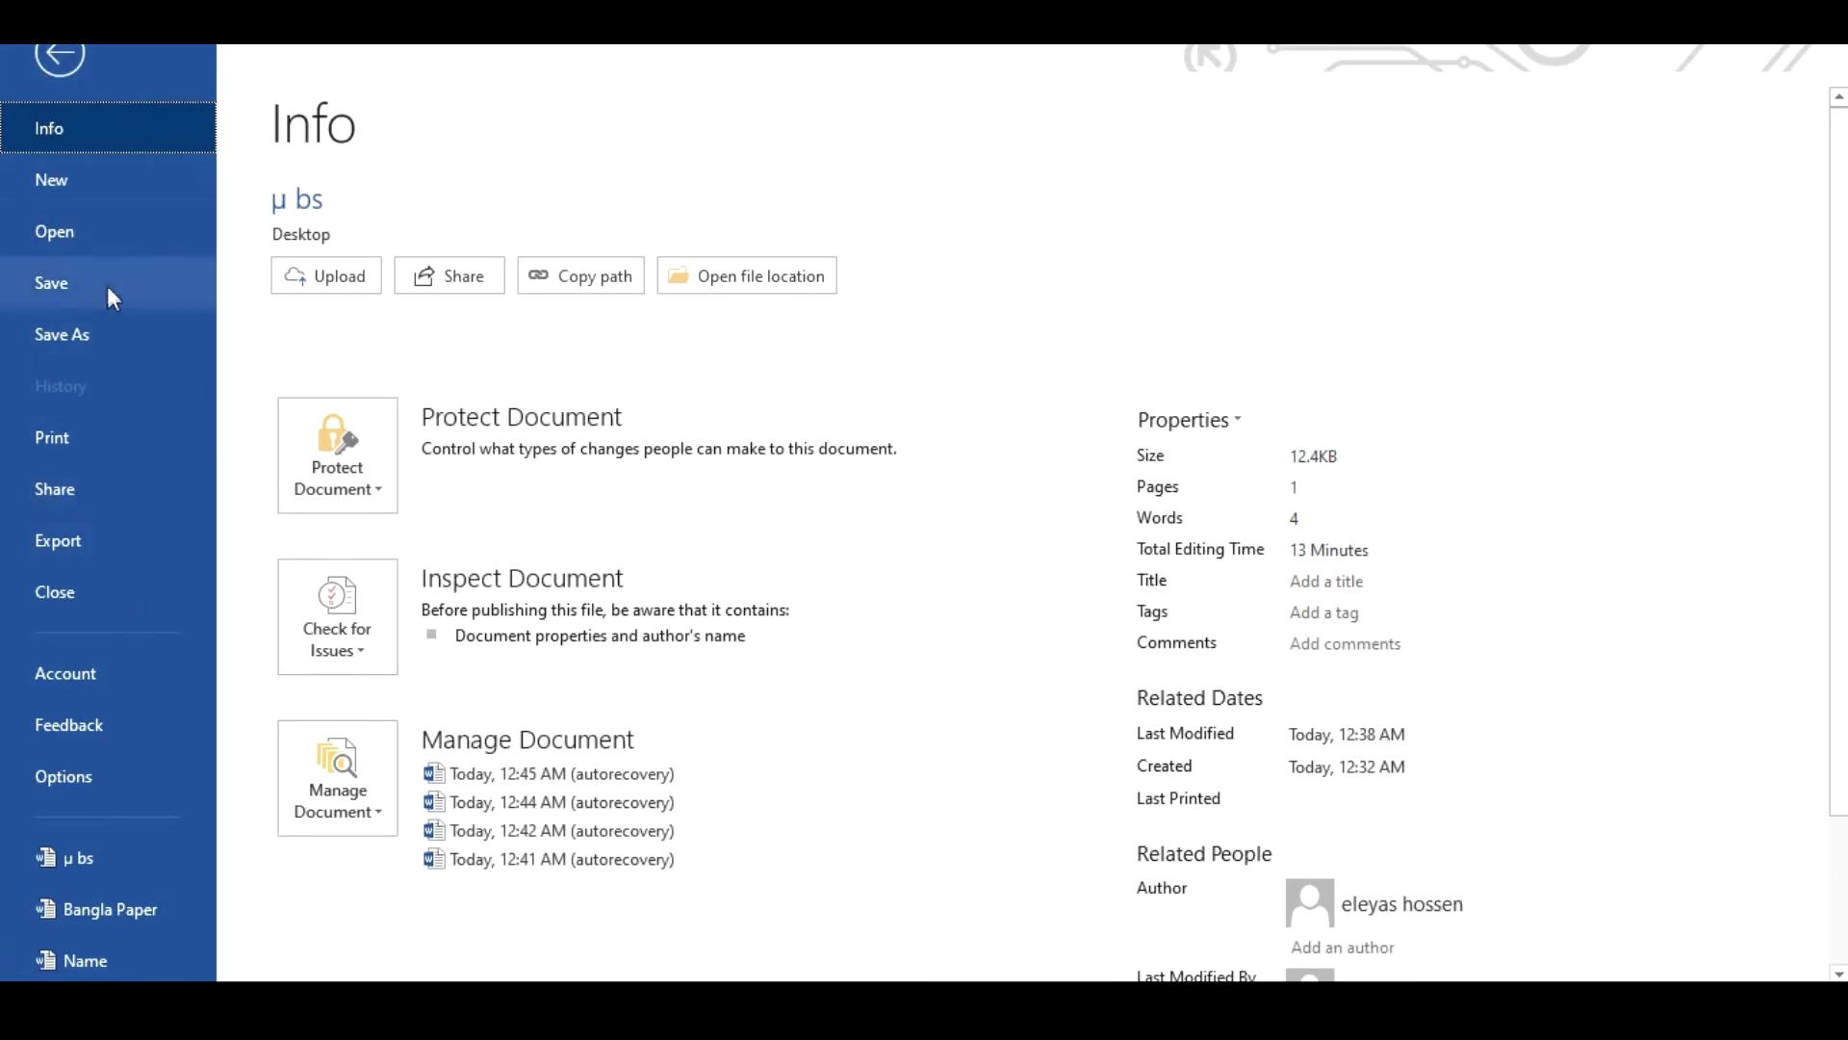
{"action": "left_click", "coordinate": [67, 66]}
{"action": "left_click", "coordinate": [38, 65]}
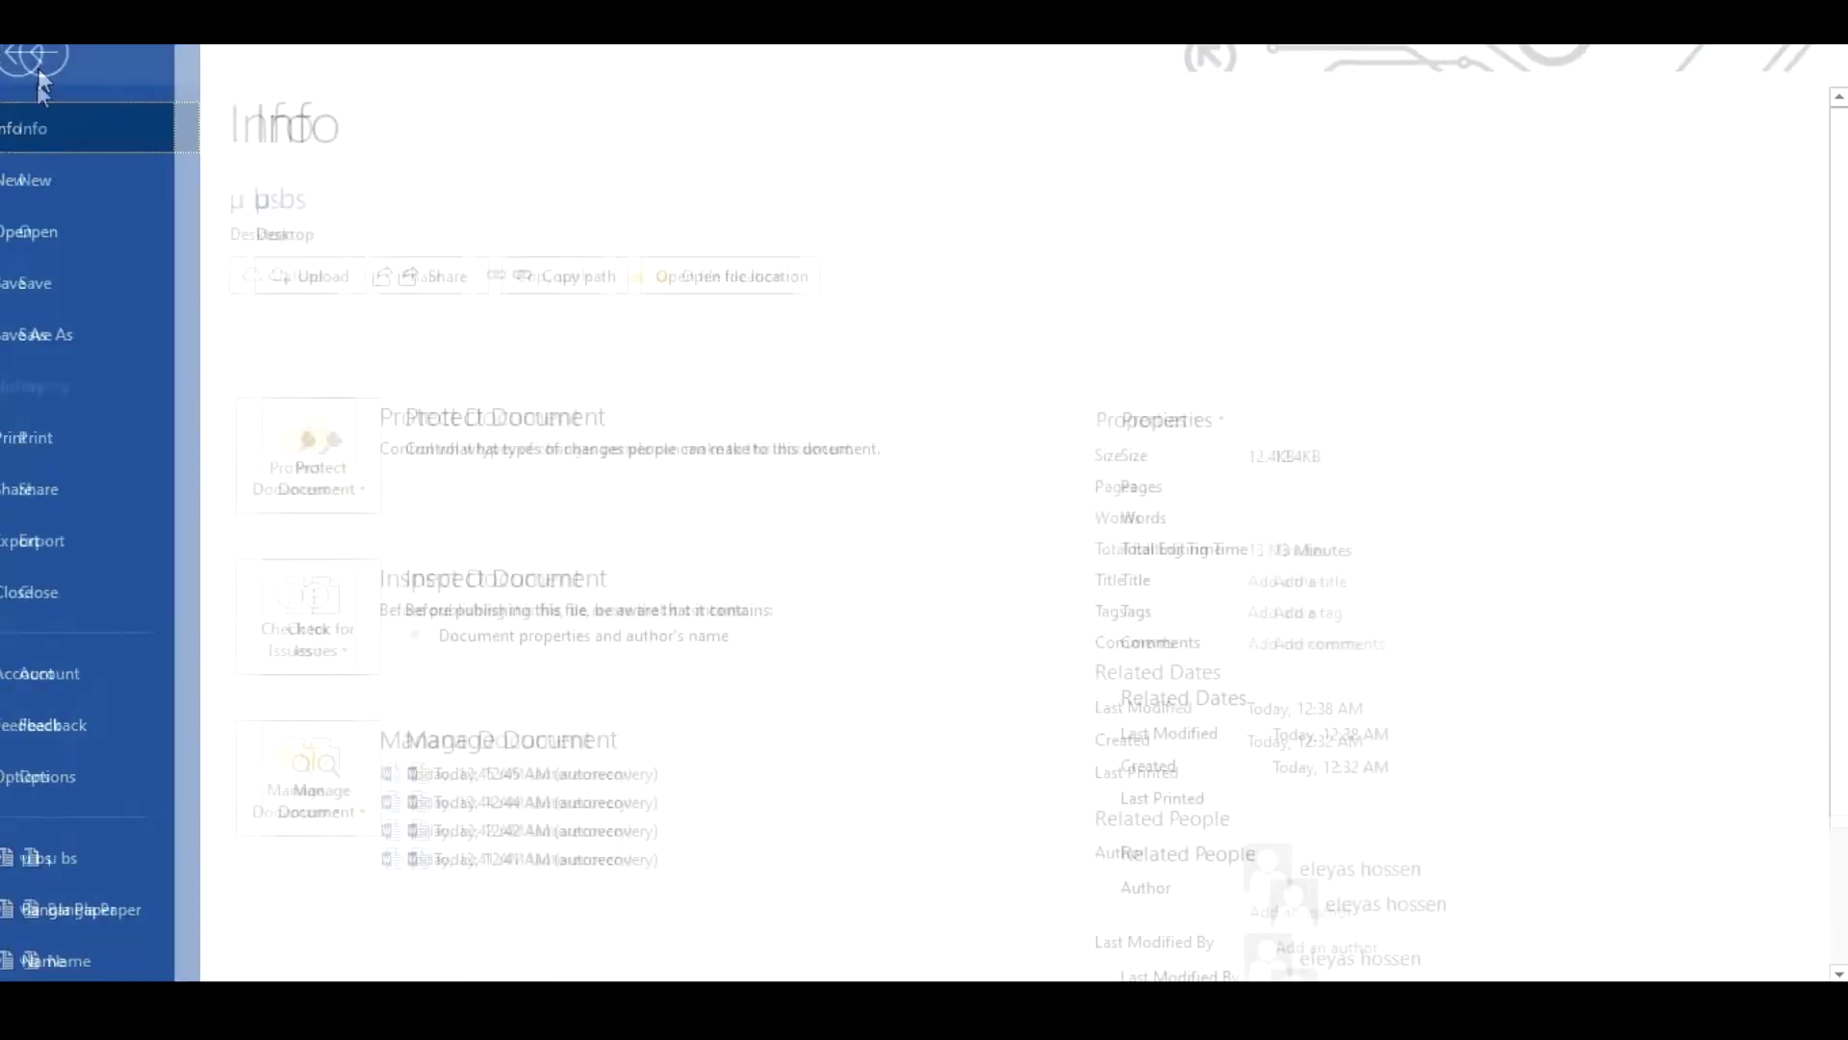
{"action": "left_click", "coordinate": [101, 778]}
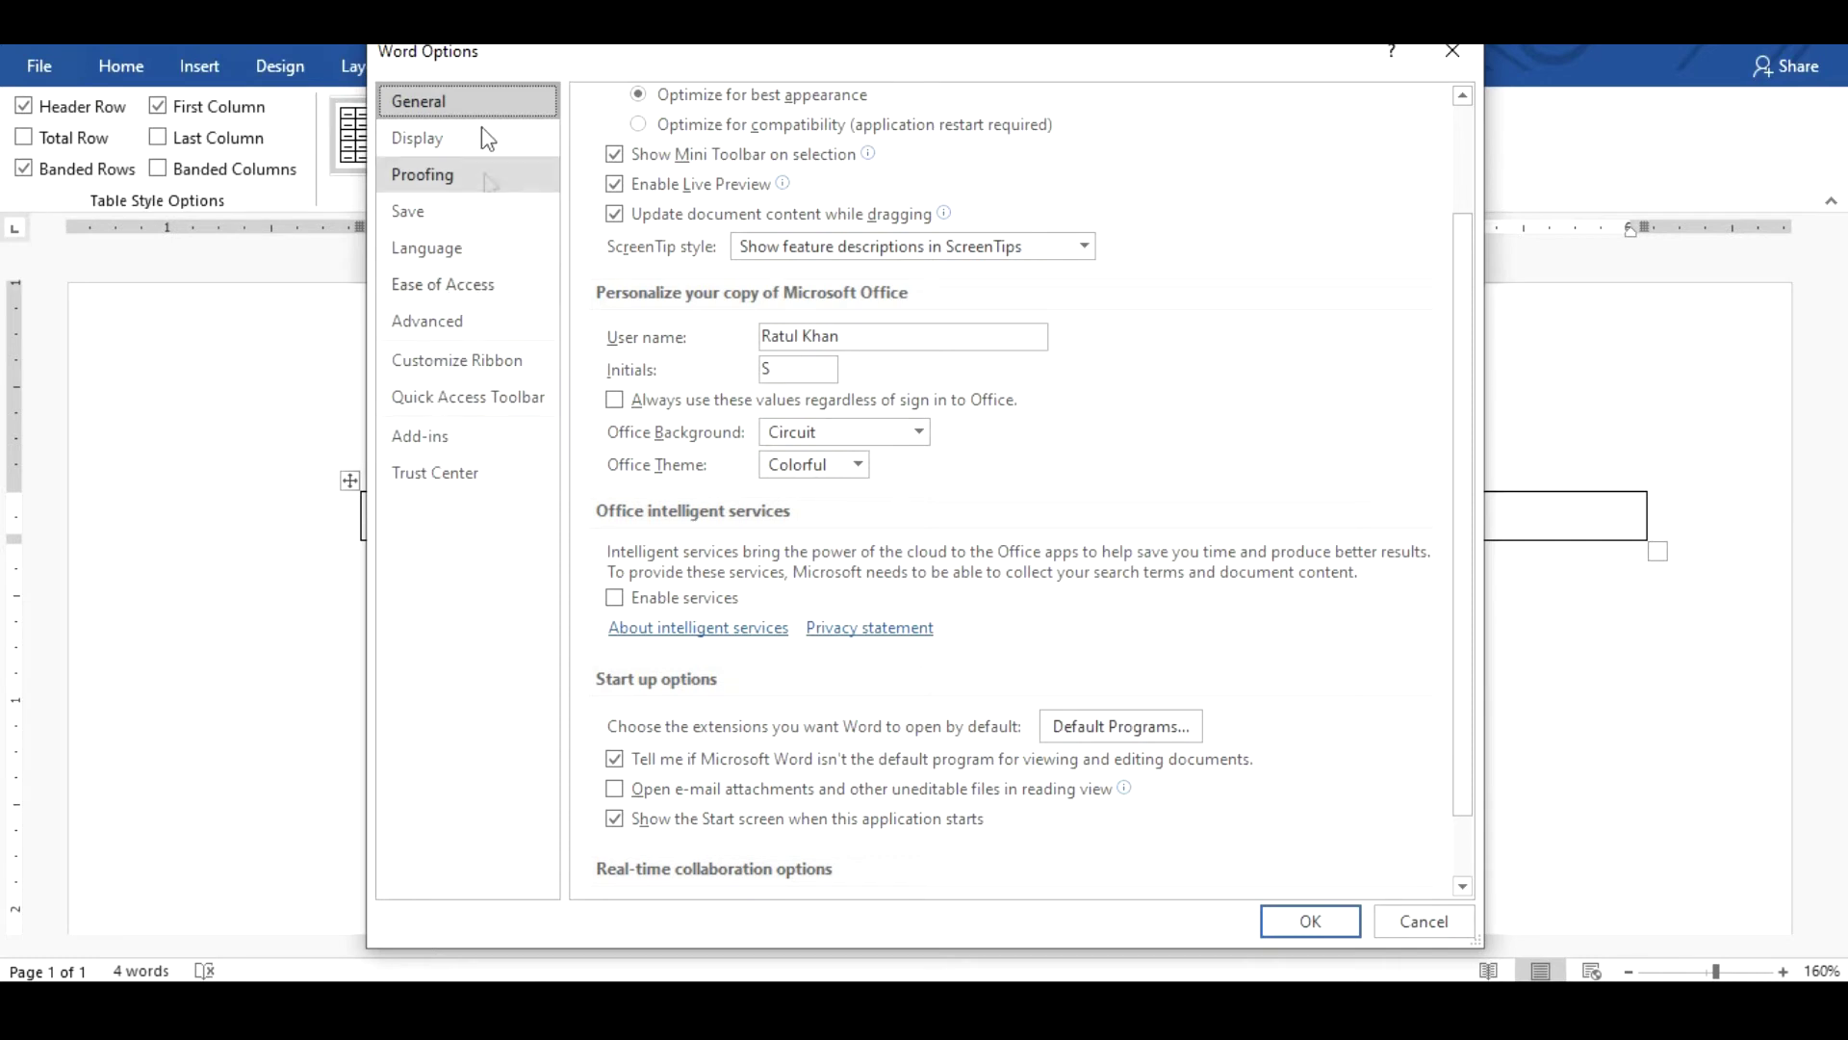
{"action": "left_click", "coordinate": [426, 182]}
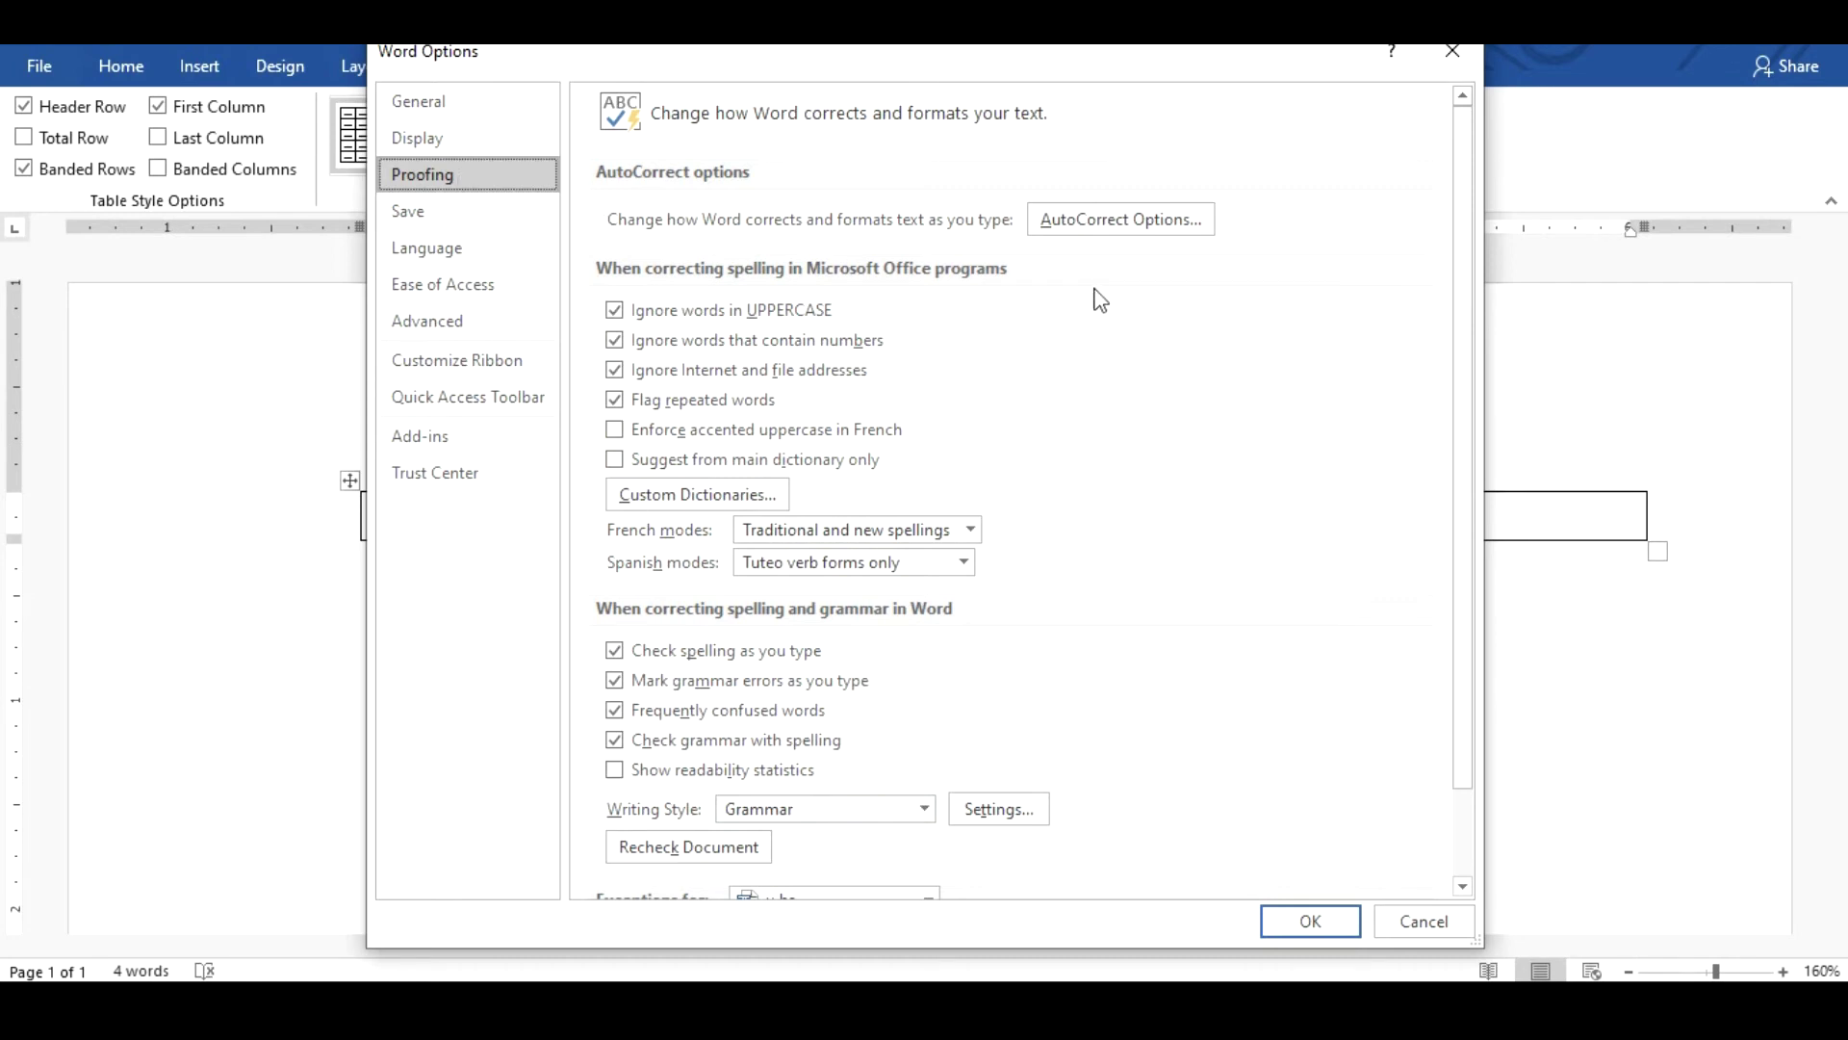
{"action": "left_click", "coordinate": [1086, 220]}
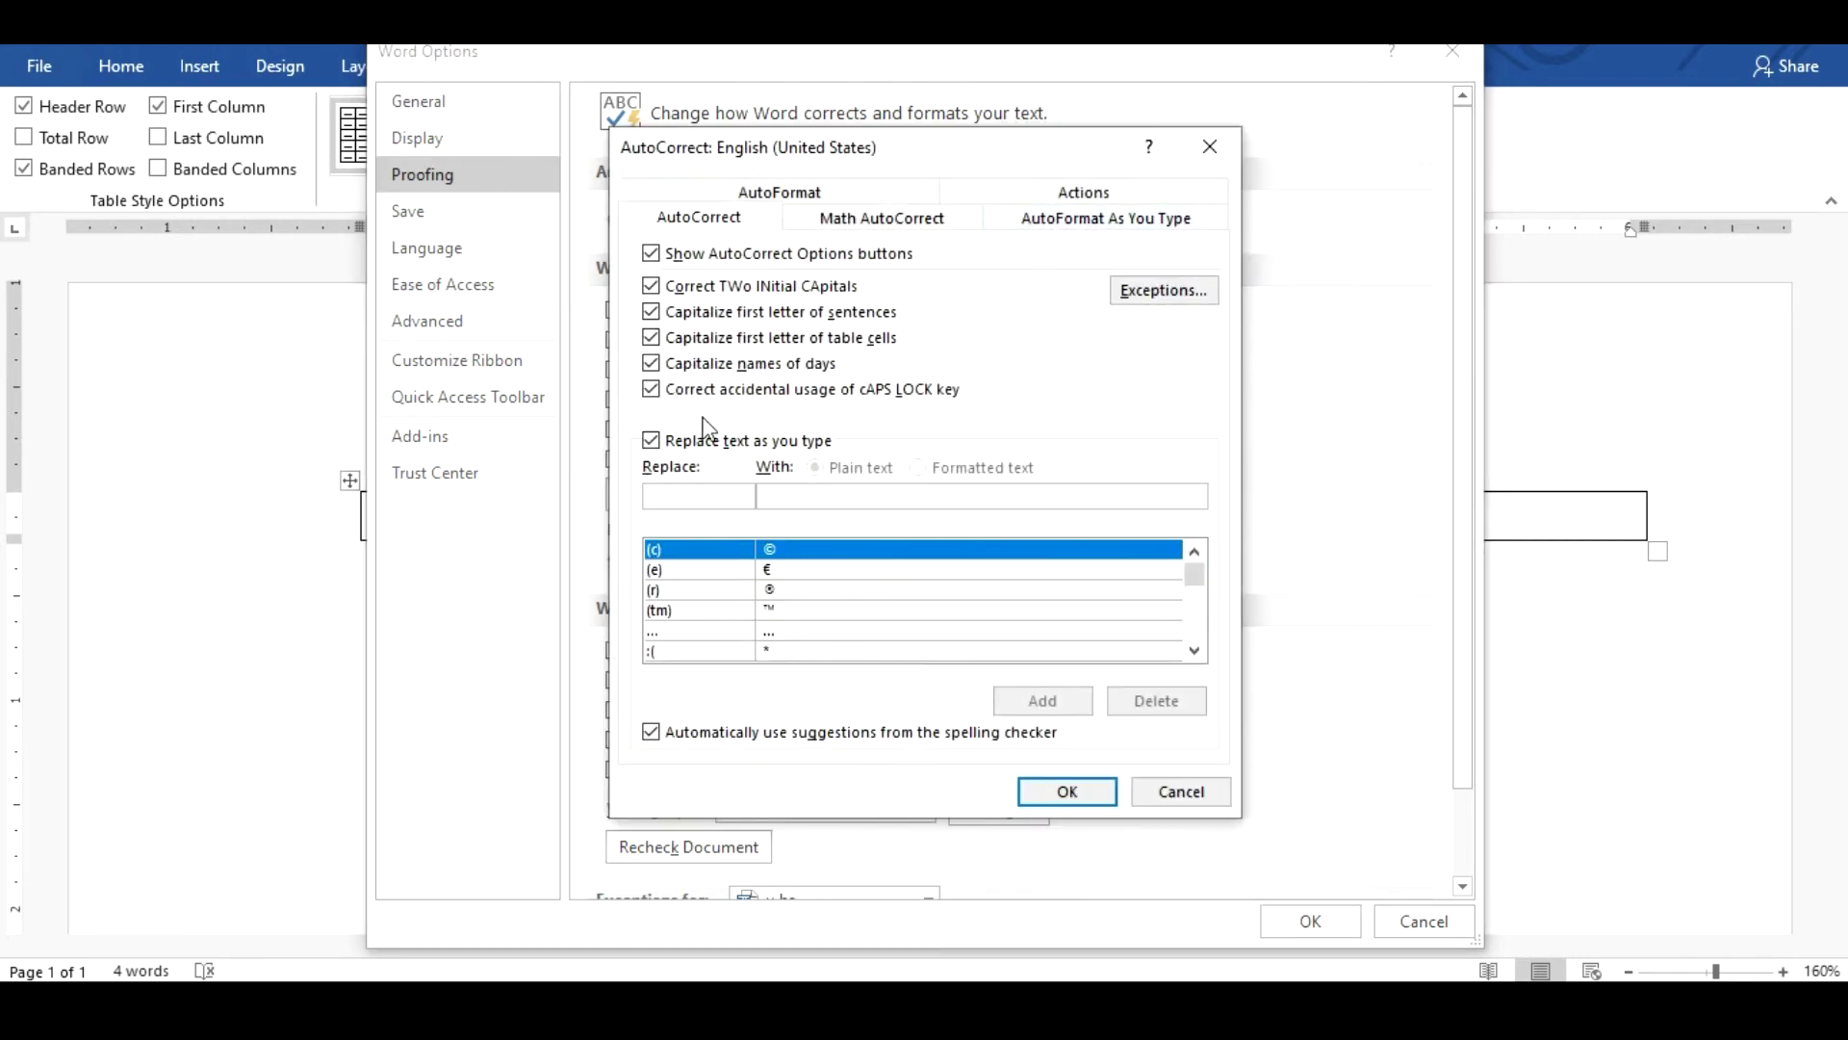
Turn off replacing text as you type, all four capitalization corrections, the cAPS LOCK correction and the AutoCorrect Options buttons, and apply the settings
{"action": "left_click", "coordinate": [652, 440]}
{"action": "left_click", "coordinate": [652, 389]}
{"action": "left_click", "coordinate": [652, 362]}
{"action": "left_click", "coordinate": [652, 337]}
{"action": "left_click", "coordinate": [652, 310]}
{"action": "left_click", "coordinate": [652, 286]}
{"action": "left_click", "coordinate": [652, 253]}
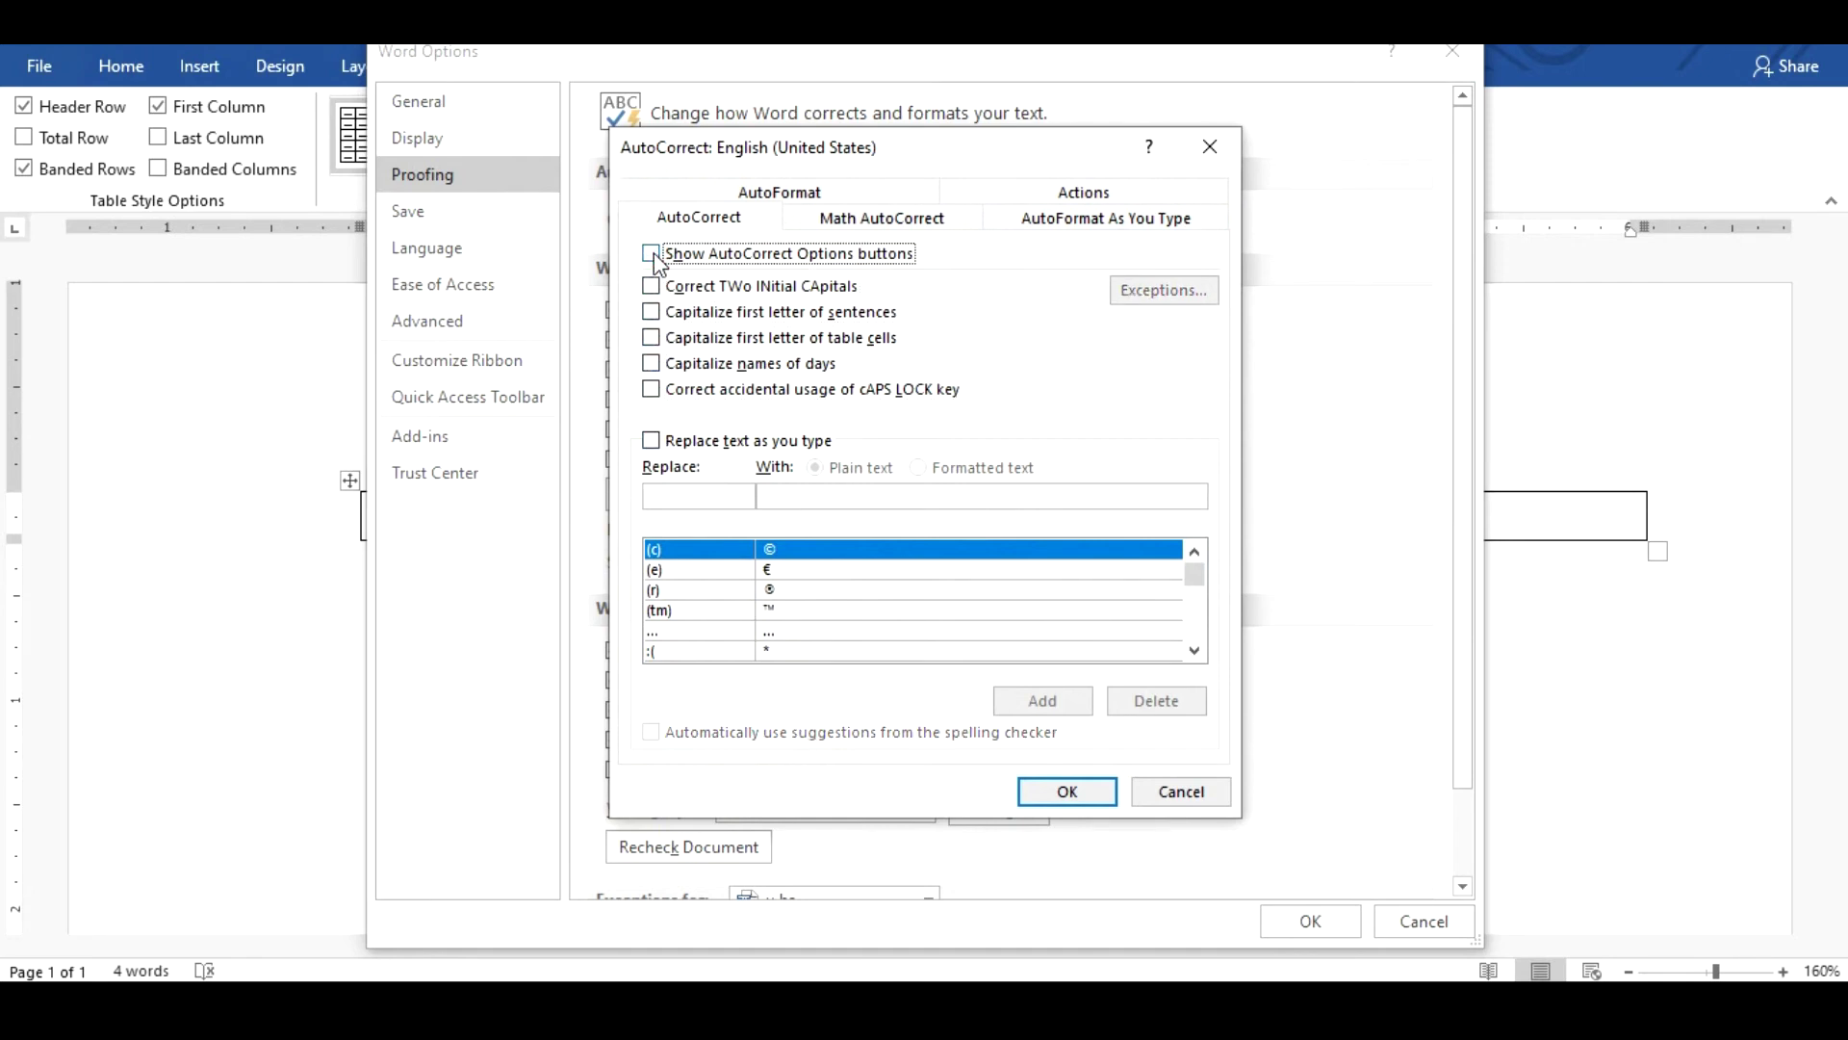
{"action": "left_click", "coordinate": [1072, 794]}
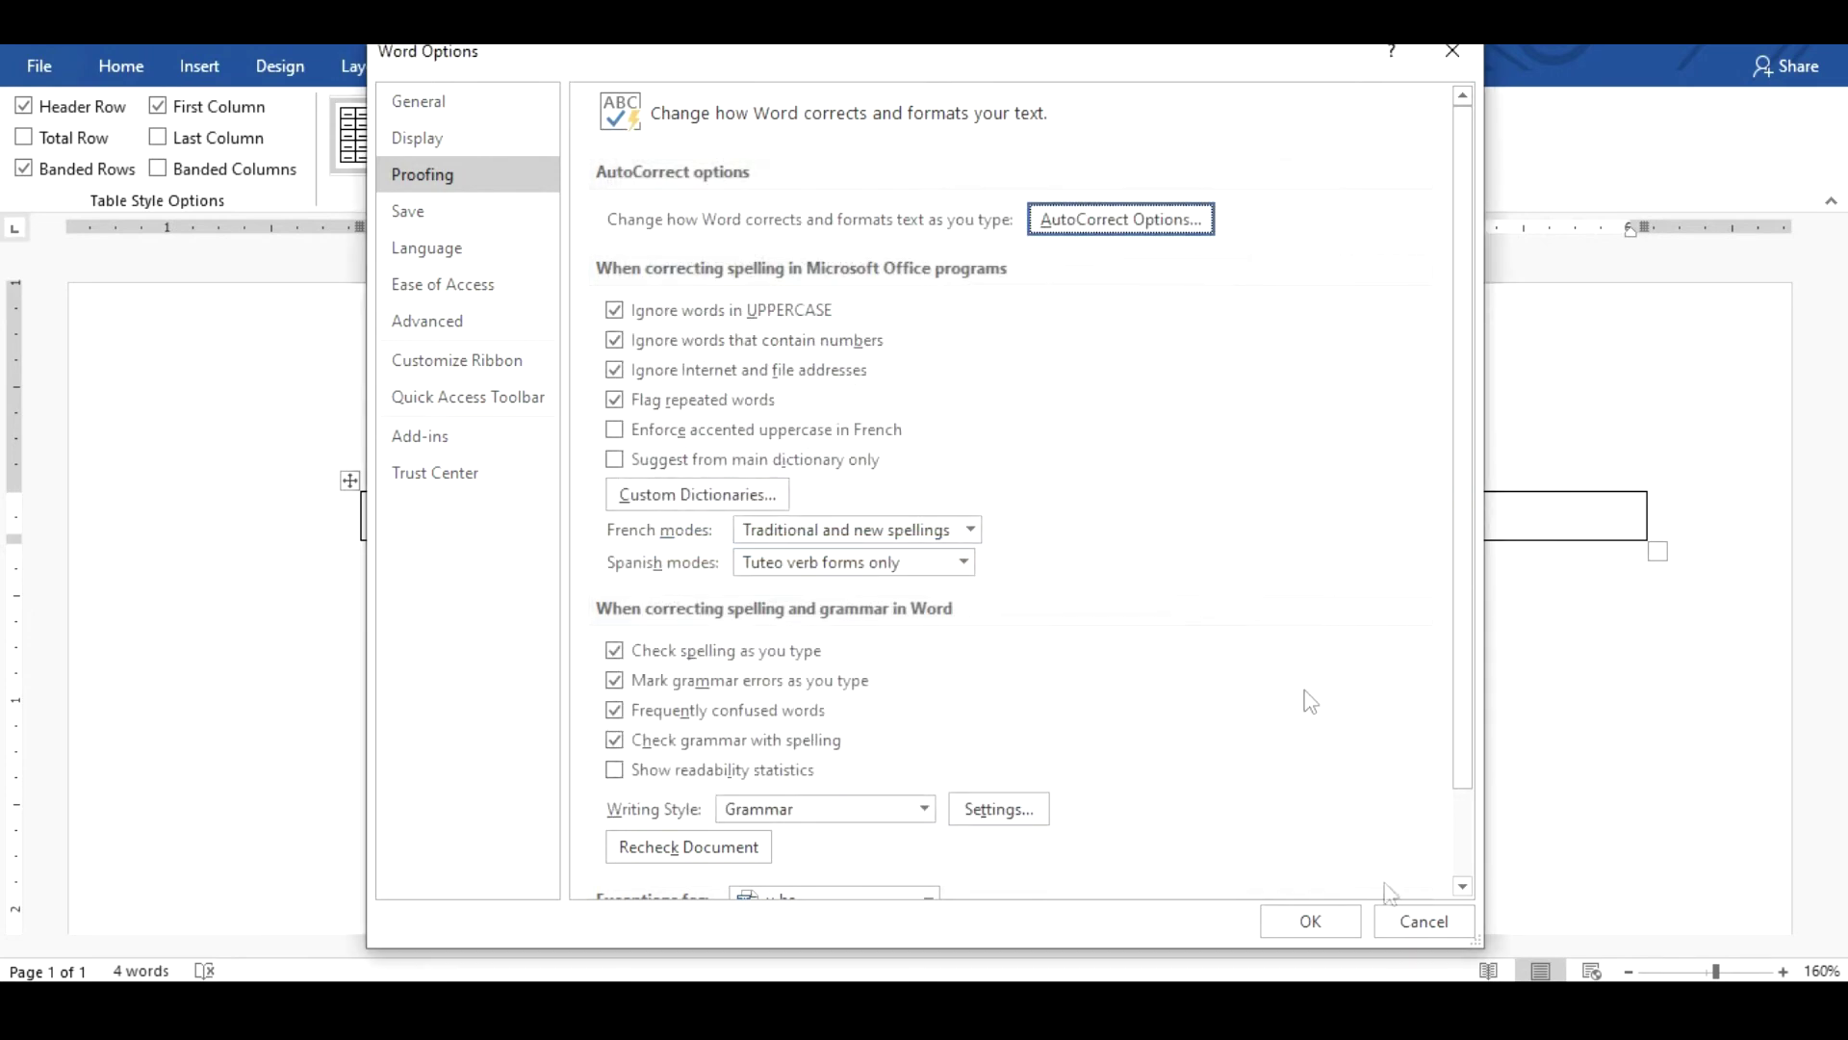
{"action": "left_click_drag", "start_coordinate": [1085, 66], "coordinate": [887, 43]}
{"action": "left_click", "coordinate": [1109, 898]}
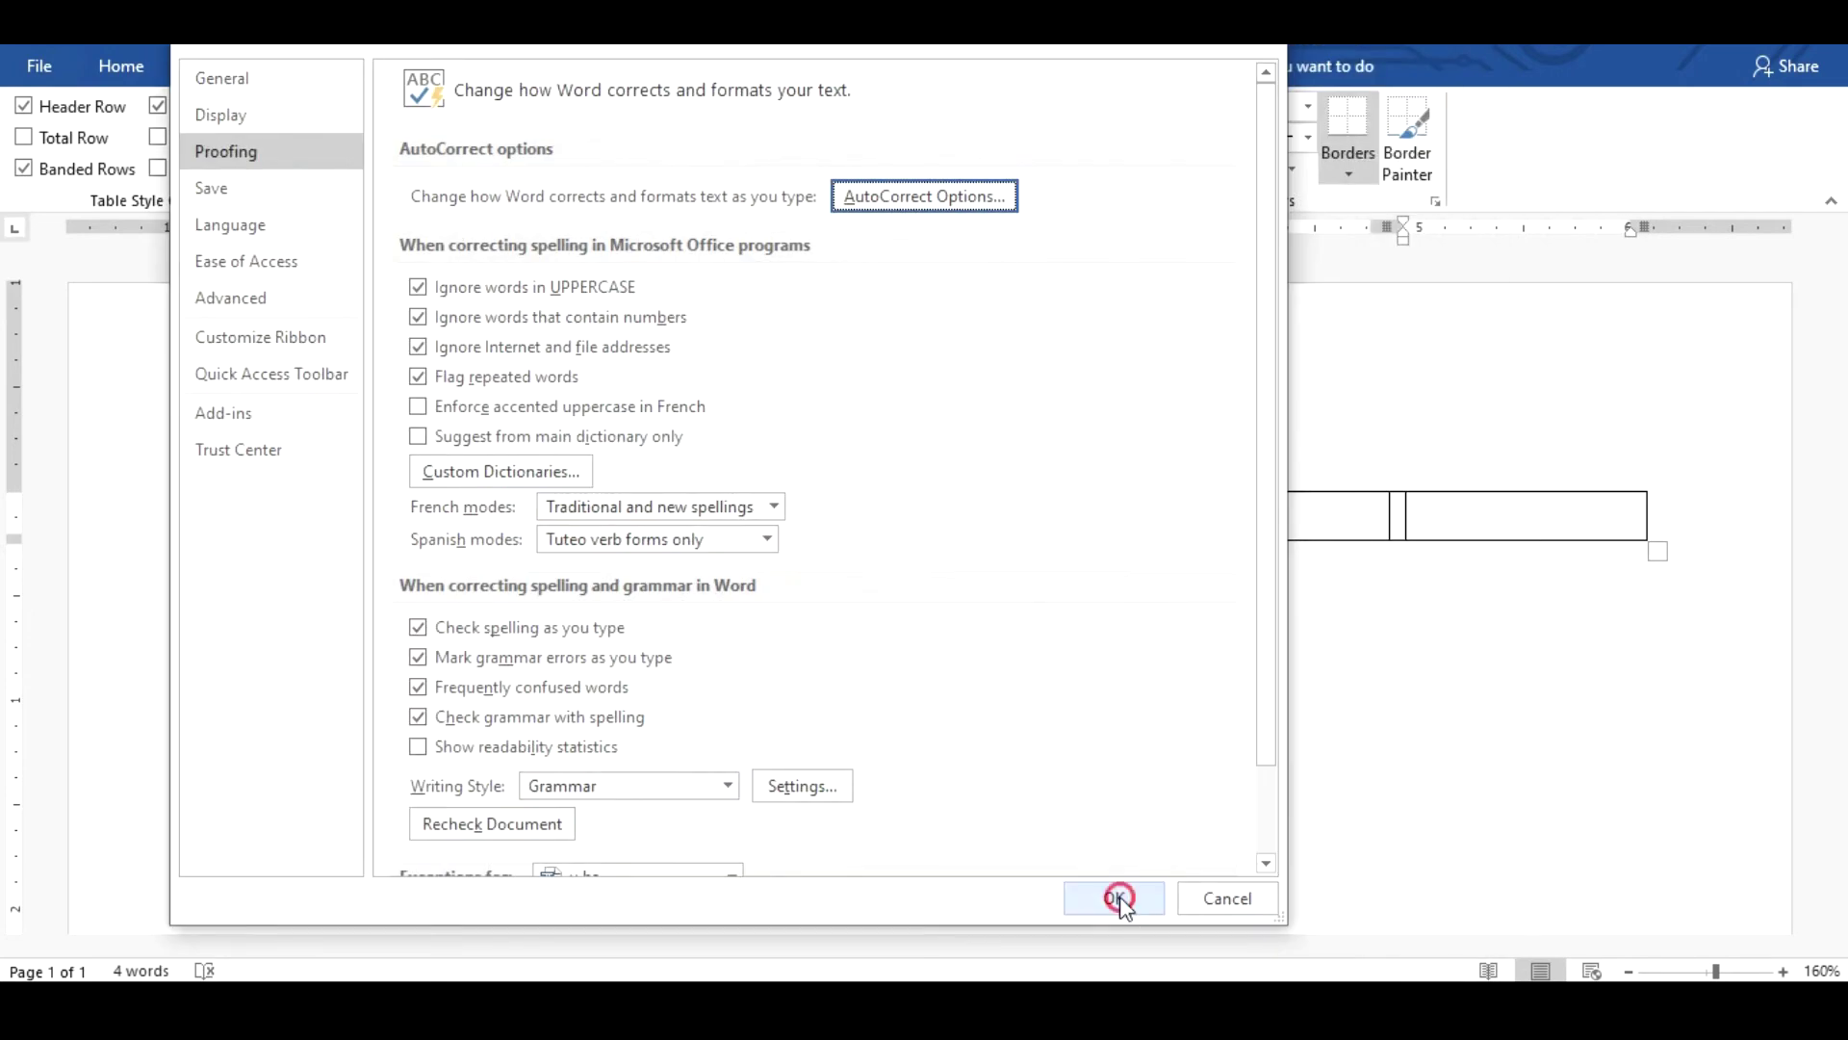
Duplicate the five-column table, placing the copy on the blank line below the original
{"action": "left_click", "coordinate": [713, 660]}
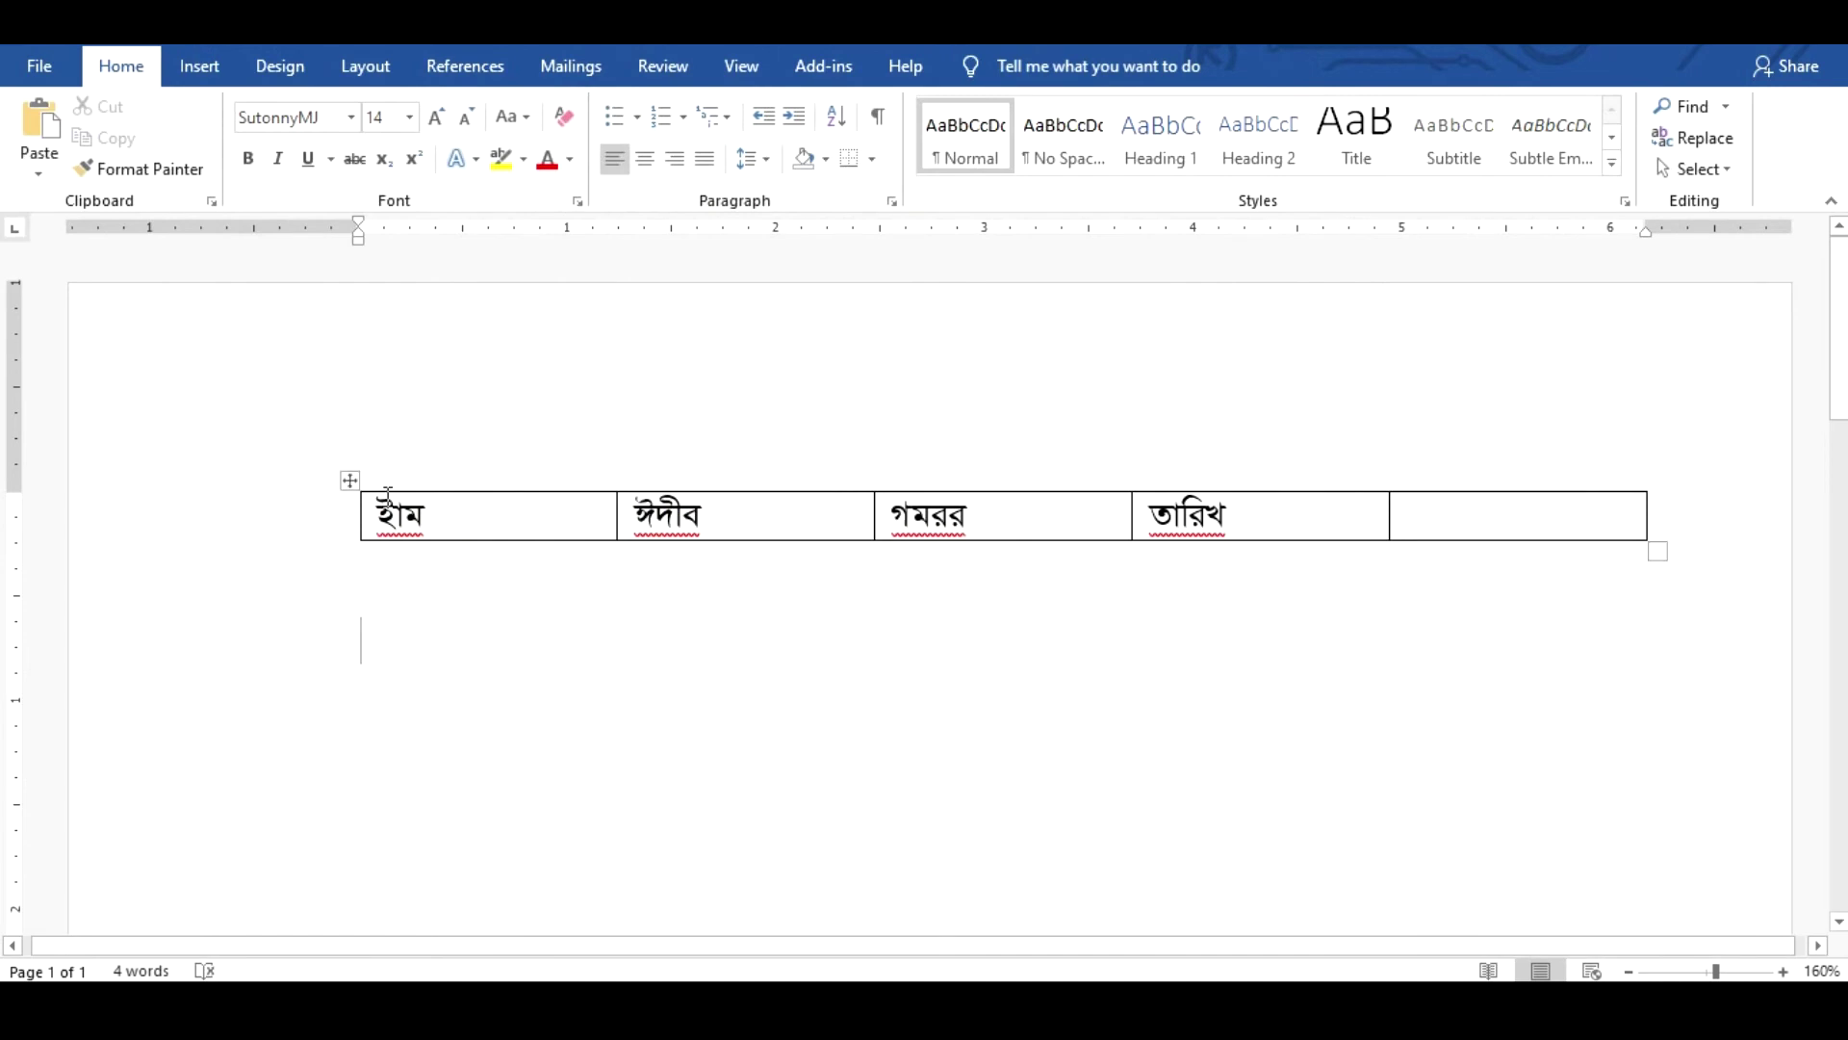
{"action": "left_click", "coordinate": [352, 486]}
{"action": "left_click_drag", "start_coordinate": [352, 486], "coordinate": [352, 605]}
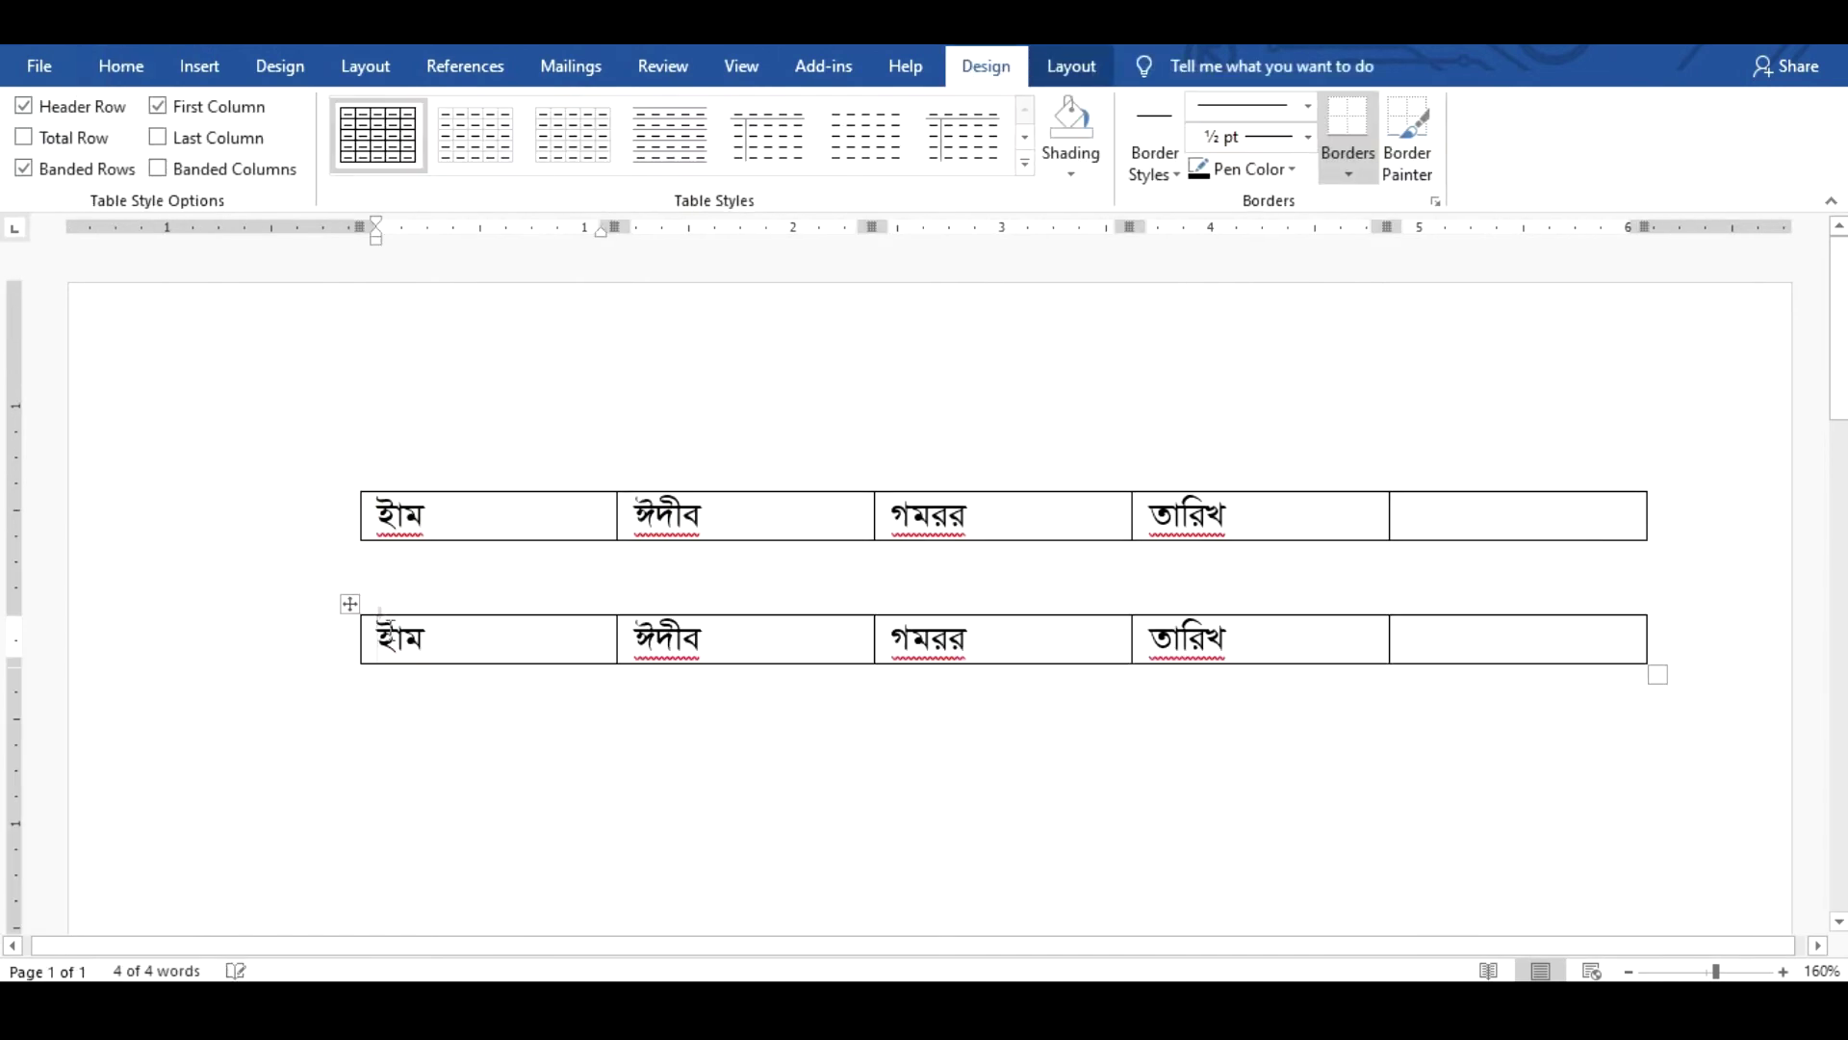
Replace the heading in the lower table's first cell with নাম
{"action": "left_click", "coordinate": [411, 638]}
{"action": "key", "text": "BackSpace"}
{"action": "key", "text": "BackSpace"}
{"action": "key", "text": "BackSpace"}
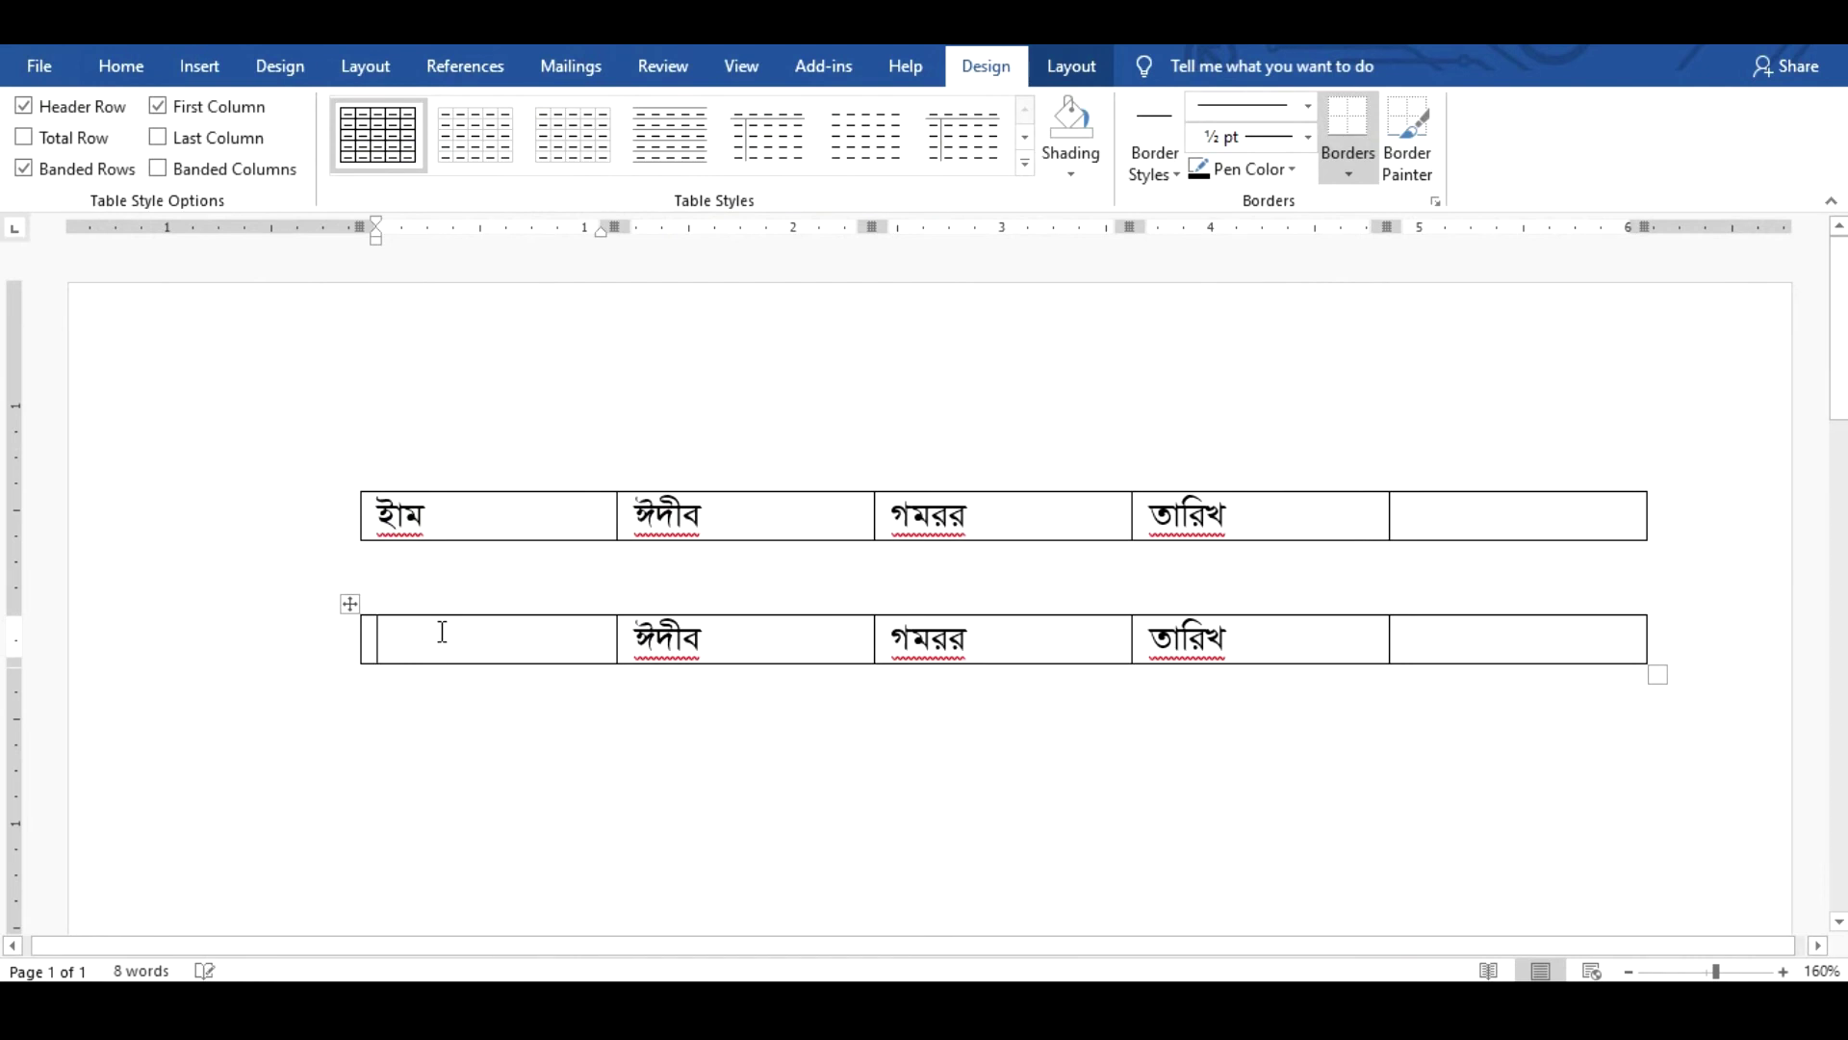
{"action": "type", "text": "নাম"}
Replace the heading in the lower table's second cell with পদবী
{"action": "key", "text": "Tab"}
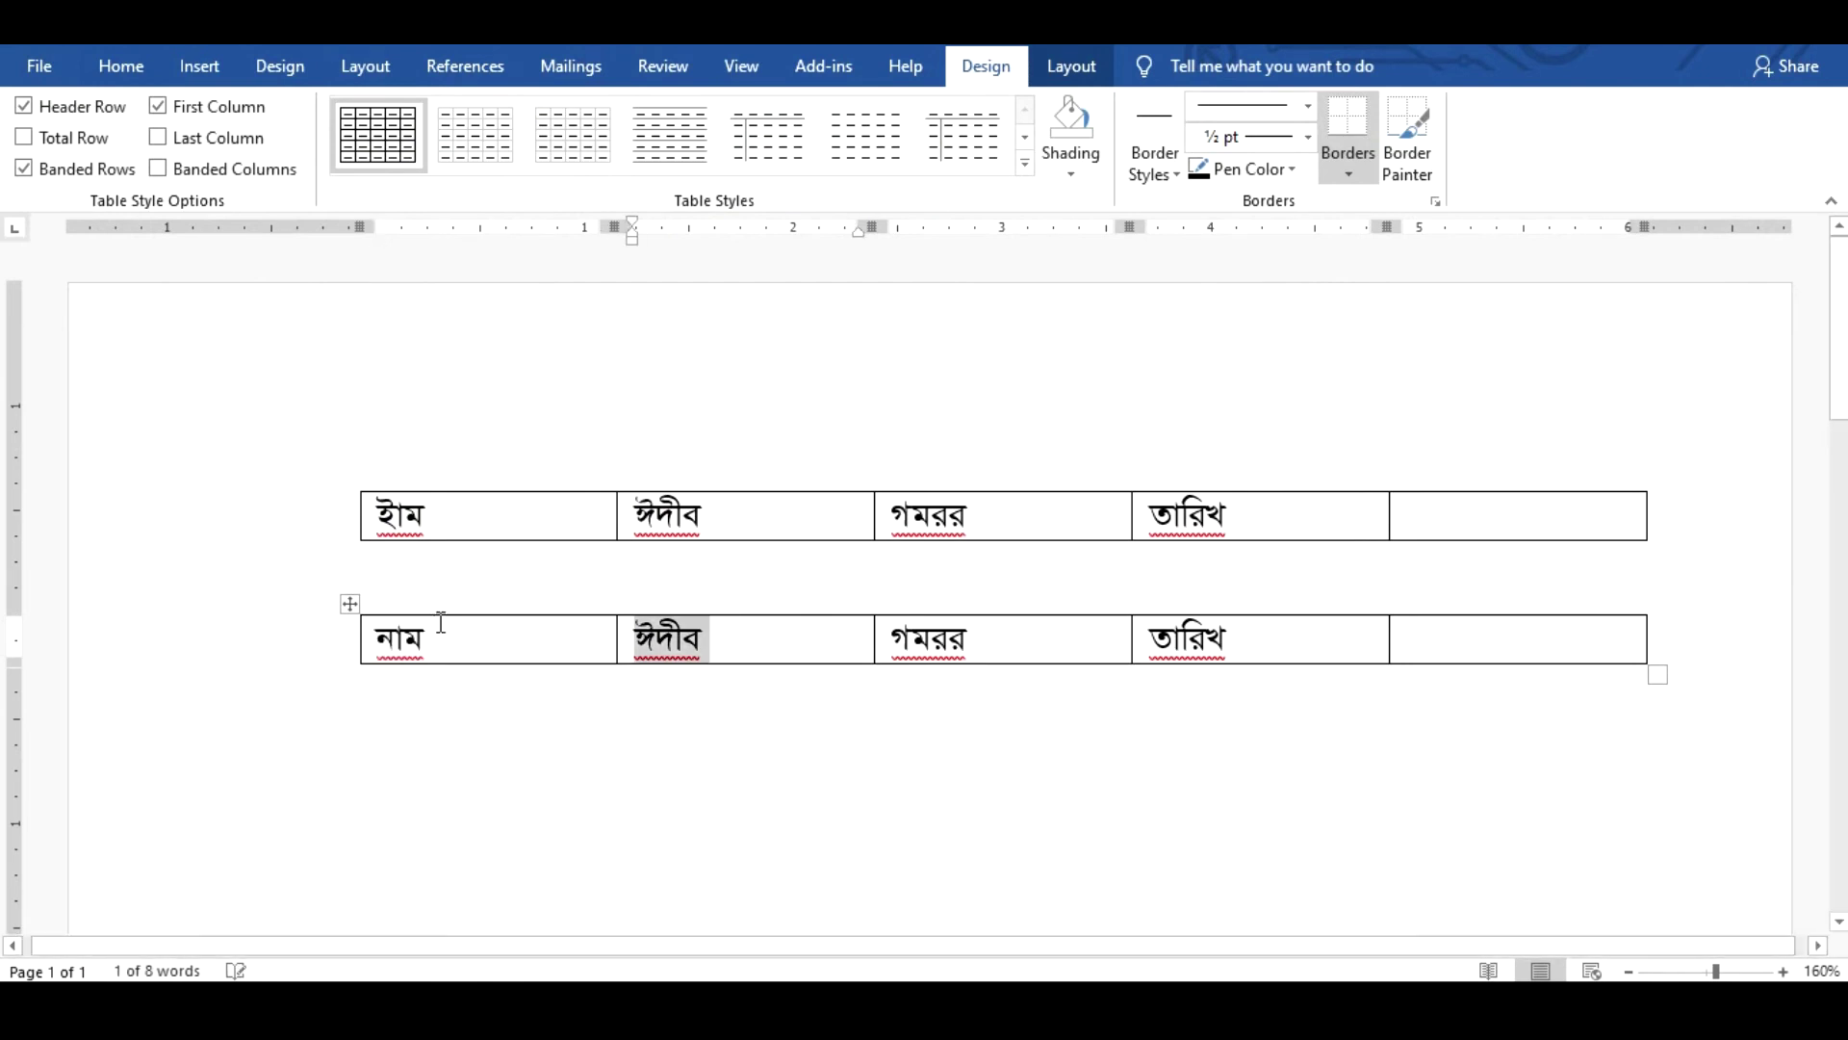
{"action": "type", "text": "পদবী"}
{"action": "key", "text": "BackSpace"}
{"action": "key", "text": "BackSpace"}
{"action": "type", "text": "বী"}
Retype the lower table's third heading as সময় and its fourth heading as তারিখ
{"action": "key", "text": "Tab"}
{"action": "type", "text": "সময়"}
{"action": "key", "text": "Delete"}
{"action": "key", "text": "Delete"}
{"action": "key", "text": "Delete"}
{"action": "key", "text": "Delete"}
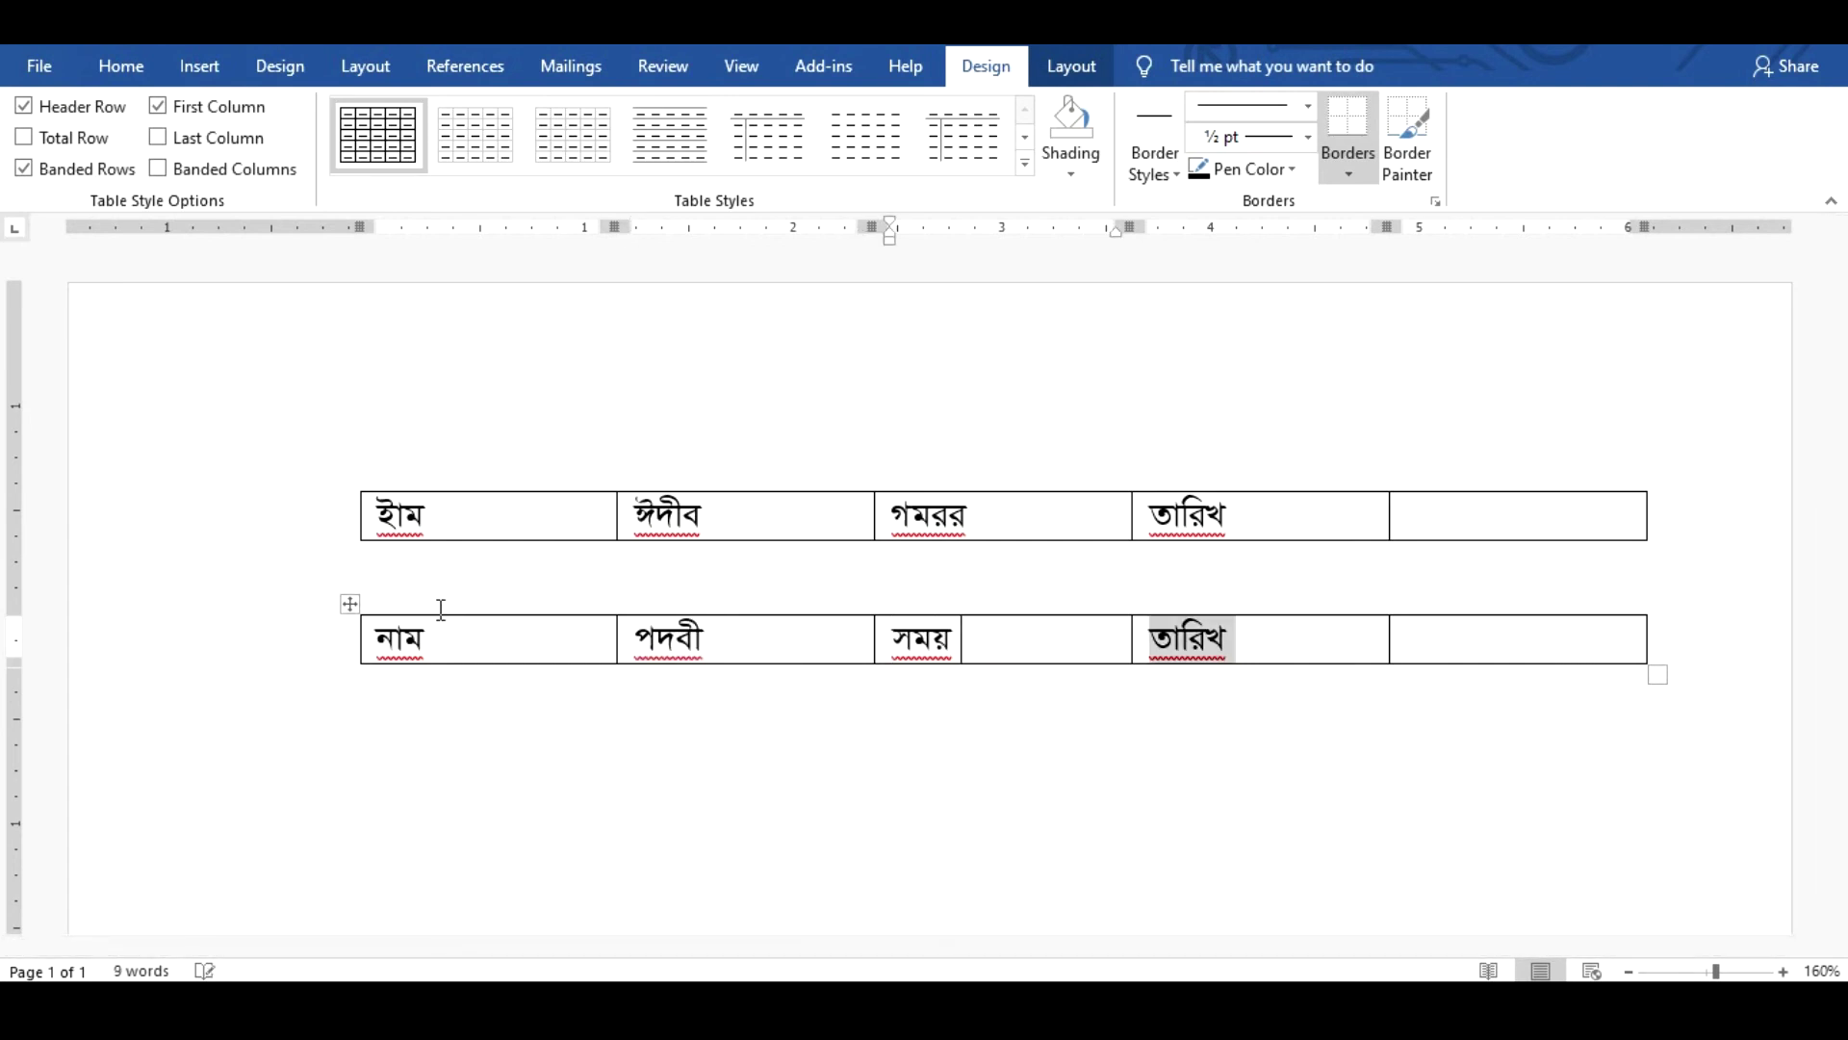
{"action": "key", "text": "Tab"}
{"action": "type", "text": "তারিখ"}
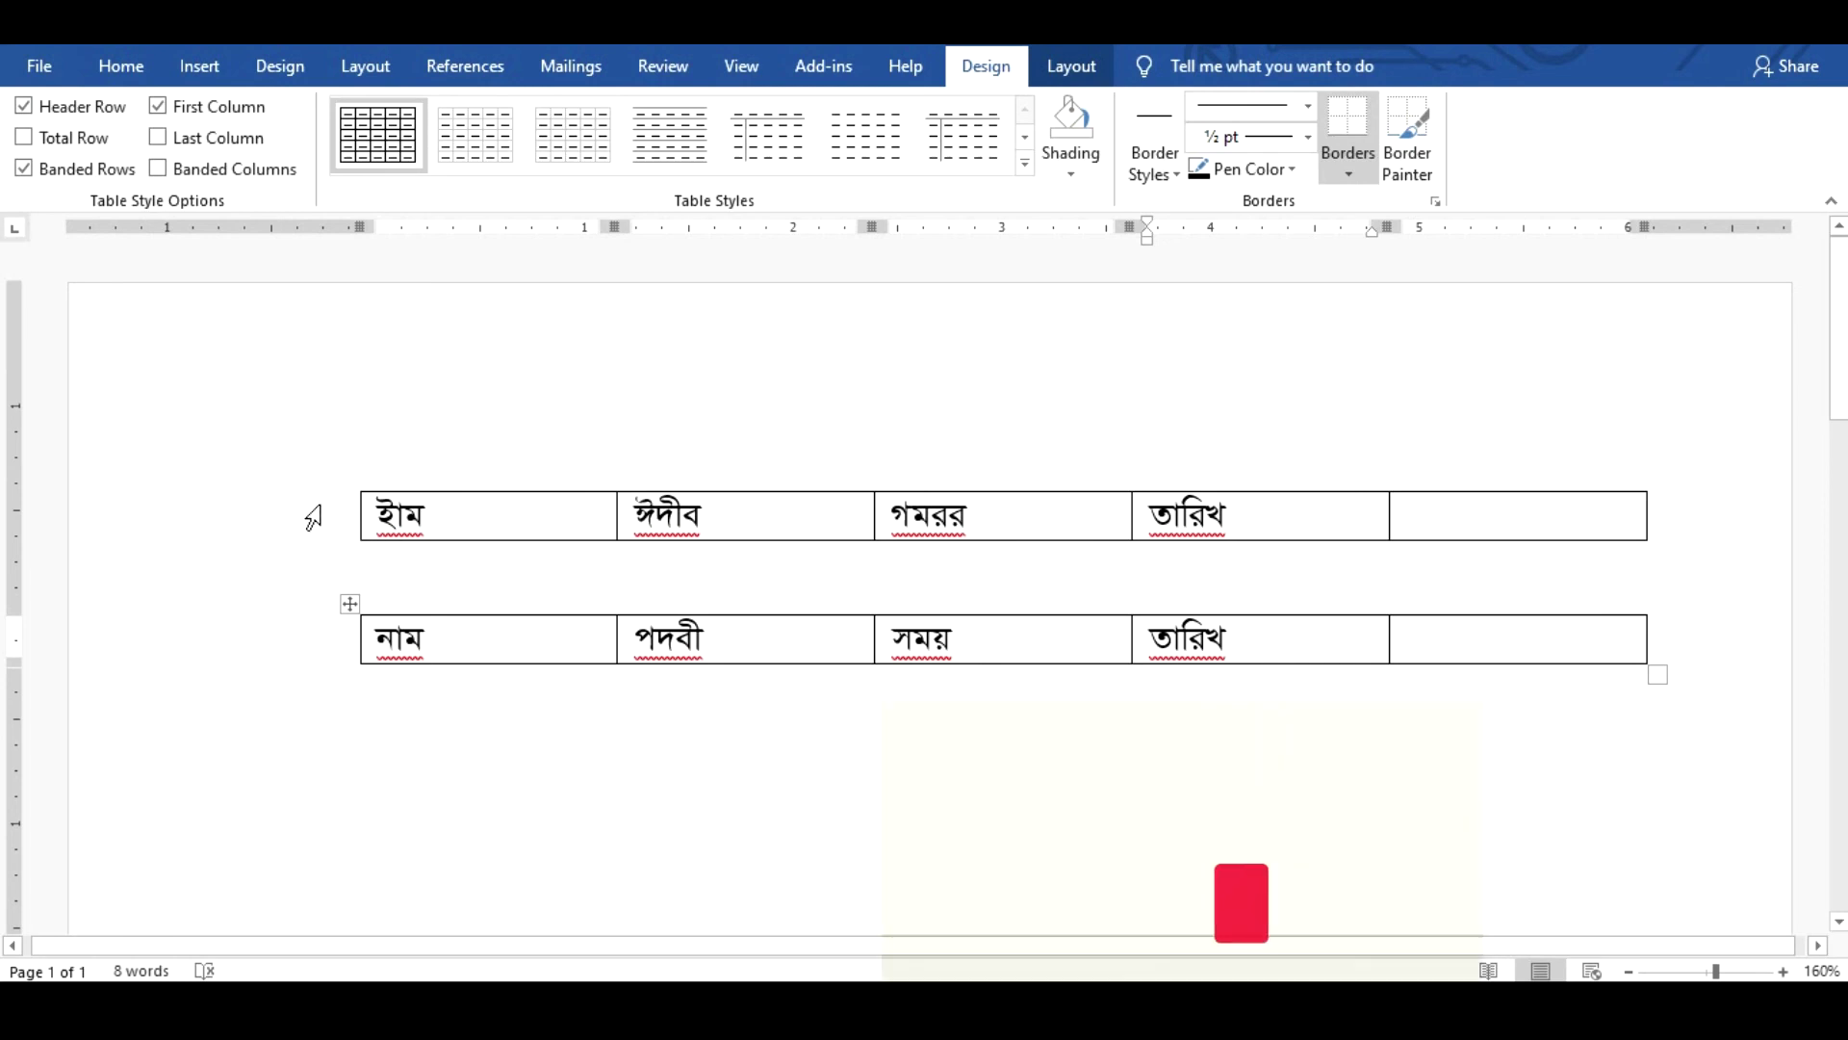
{"action": "left_click", "coordinate": [425, 510]}
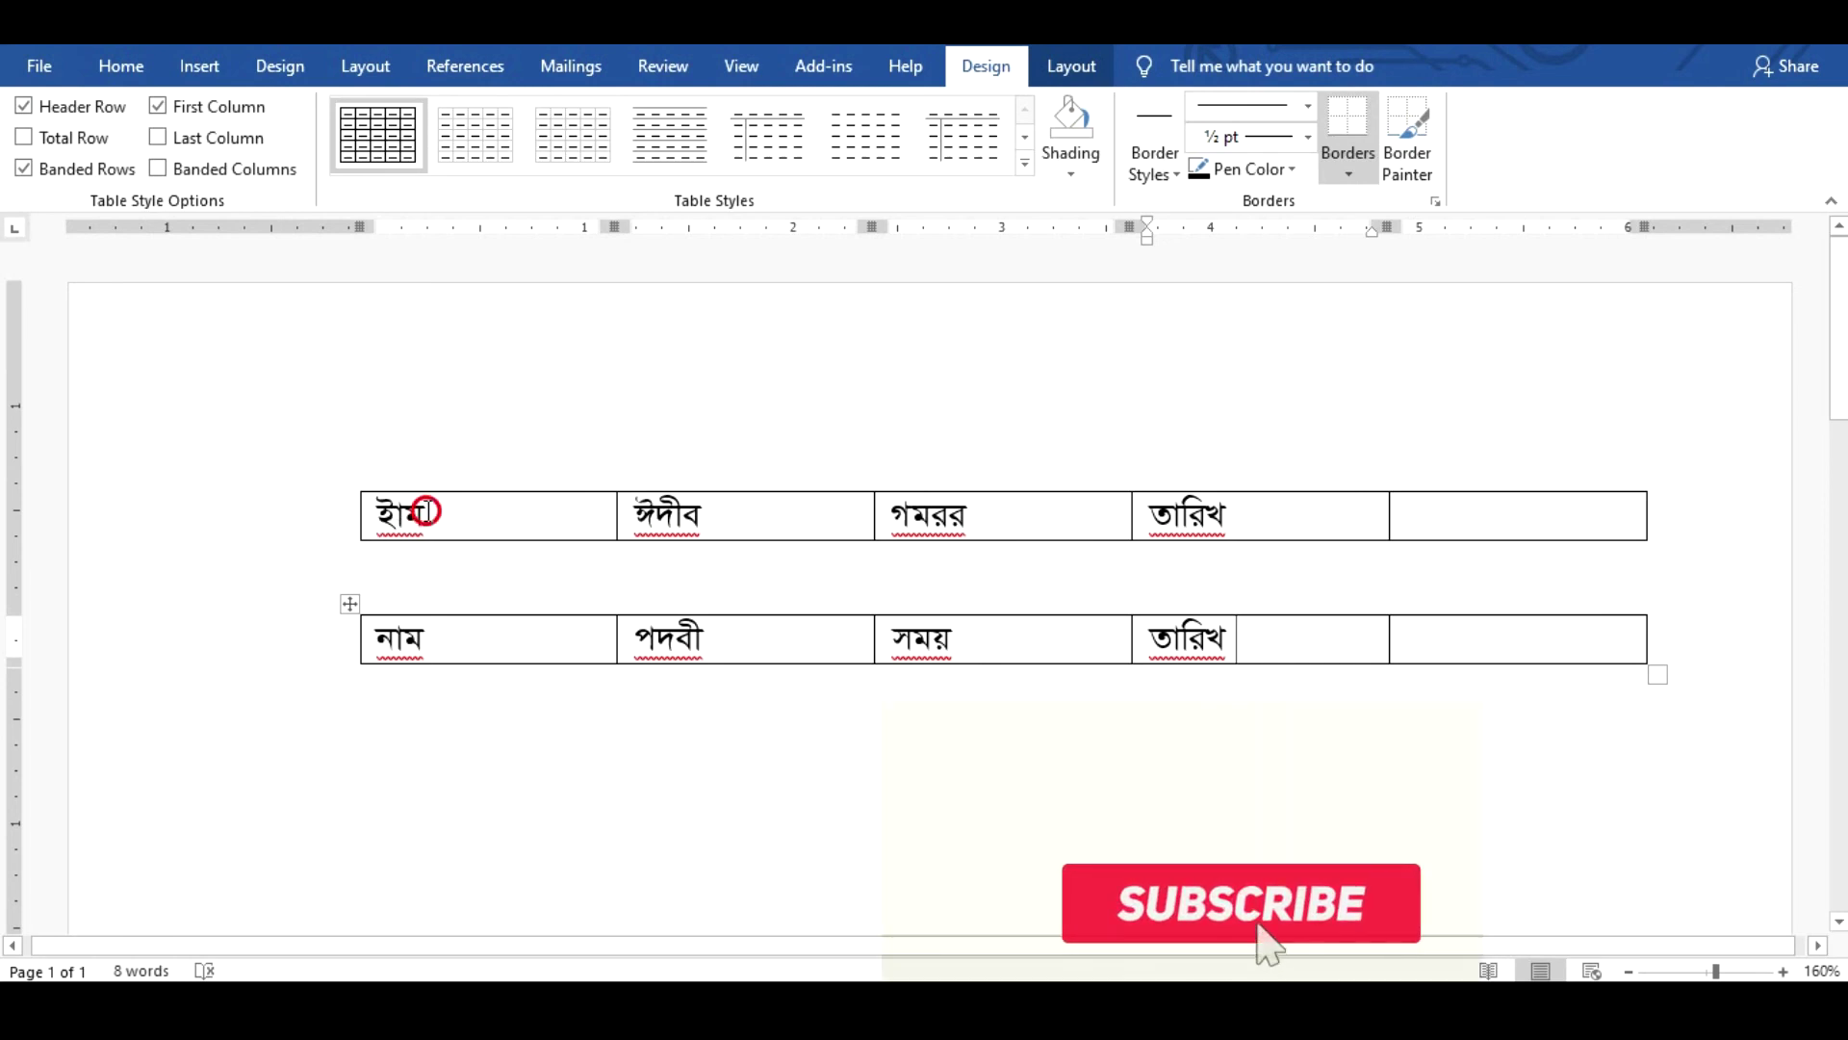